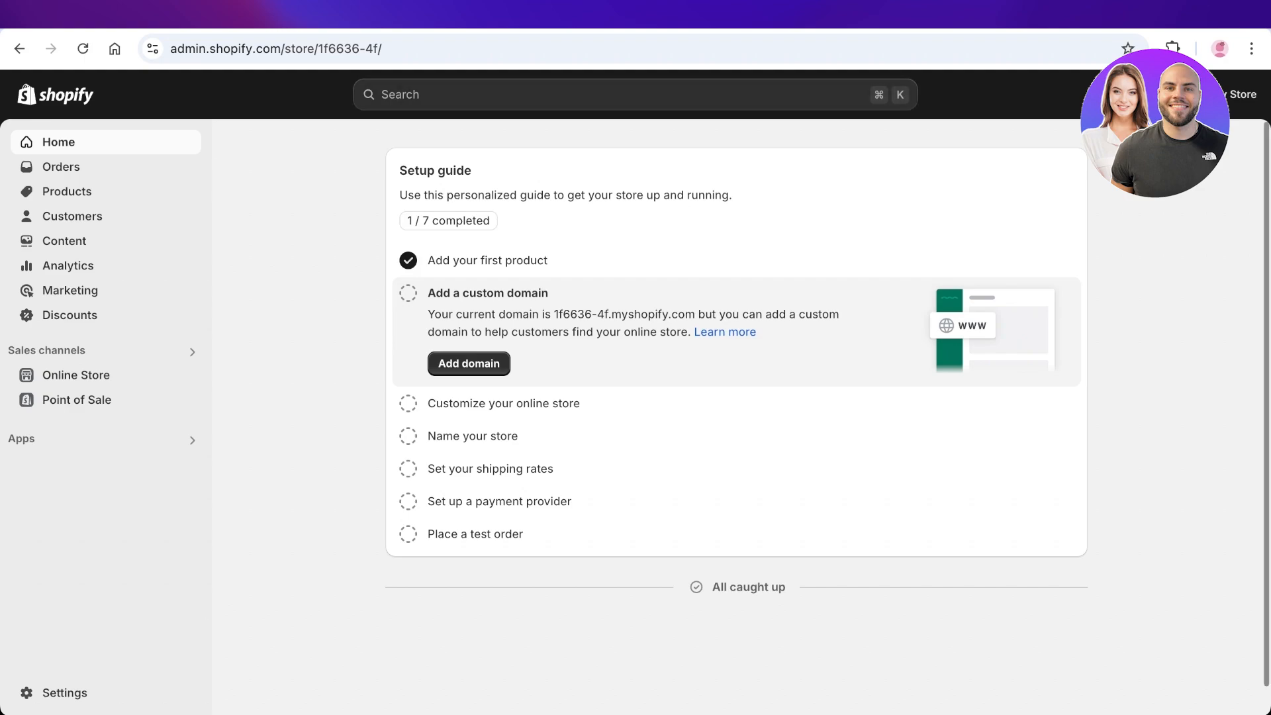
Preview the Mustard Pants product page on the online store and examine its images and purchase options
{"action": "left_click", "coordinate": [61, 167]}
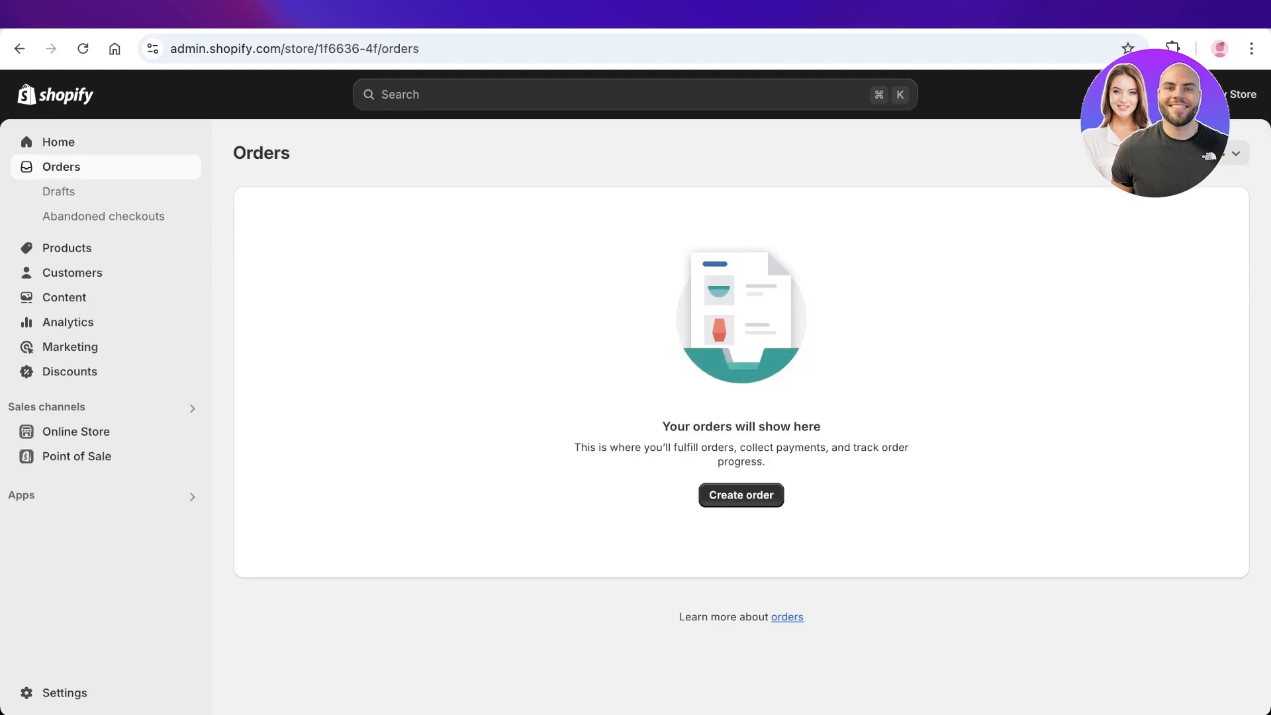
{"action": "left_click", "coordinate": [67, 248]}
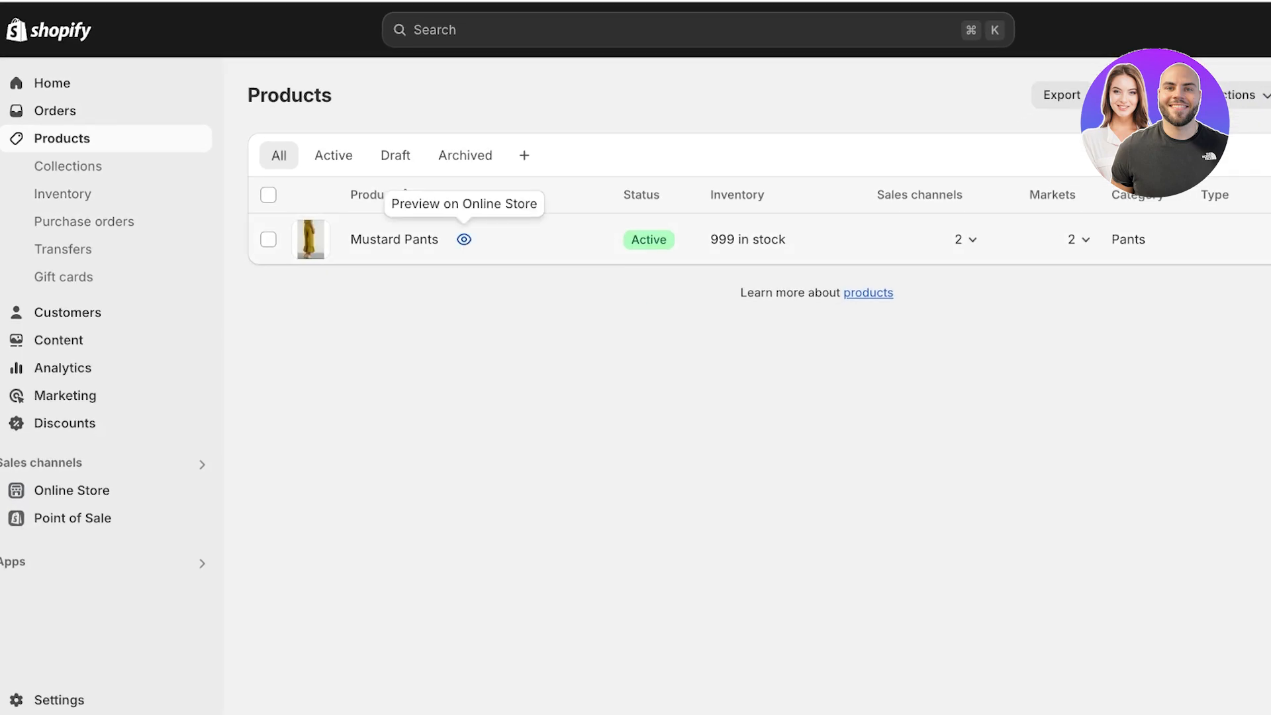
{"action": "left_click", "coordinate": [464, 239]}
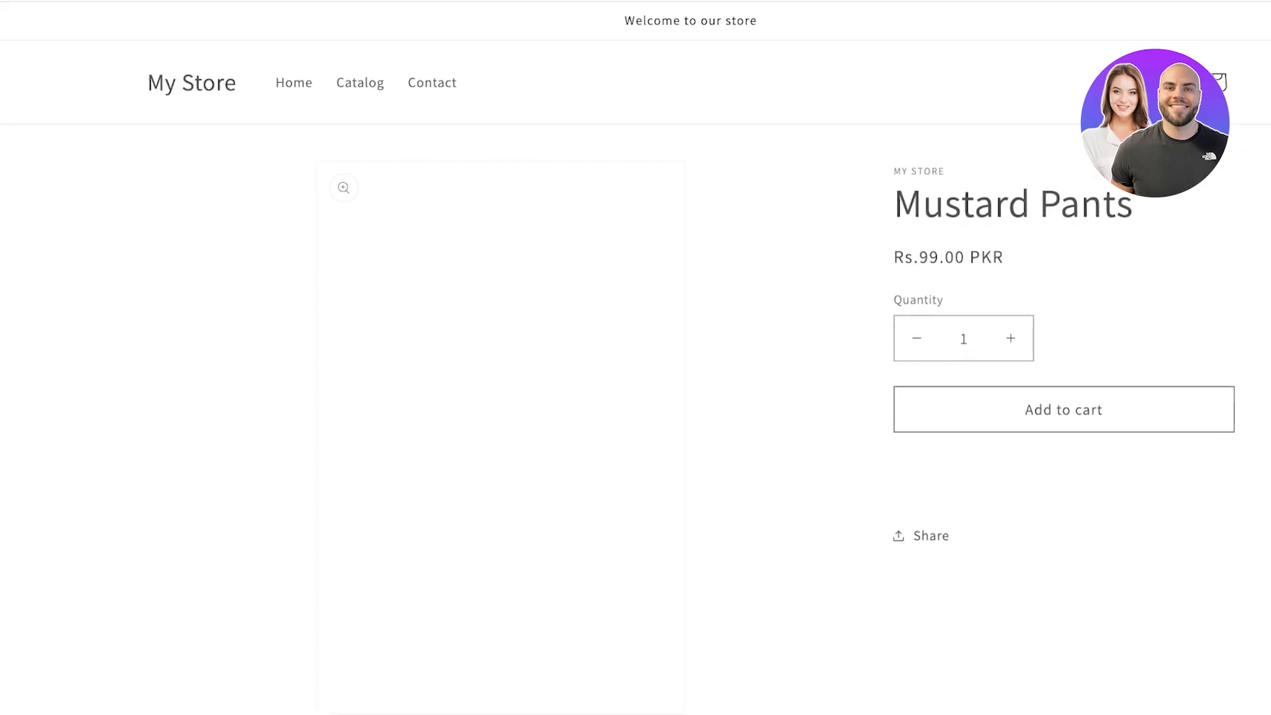
{"action": "scroll", "coordinate": [635, 358], "scroll_direction": "down", "scroll_amount": 2}
{"action": "scroll", "coordinate": [501, 357], "scroll_direction": "down", "scroll_amount": 10}
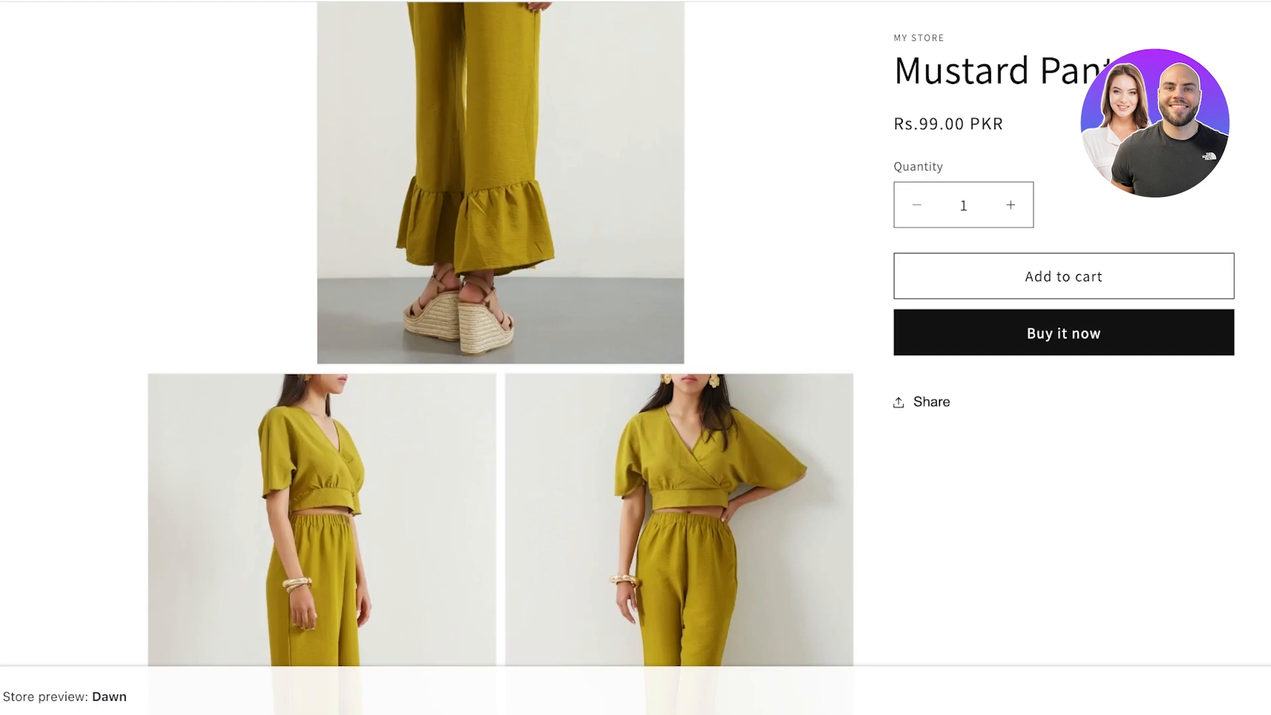
{"action": "scroll", "coordinate": [635, 358], "scroll_direction": "down", "scroll_amount": 9}
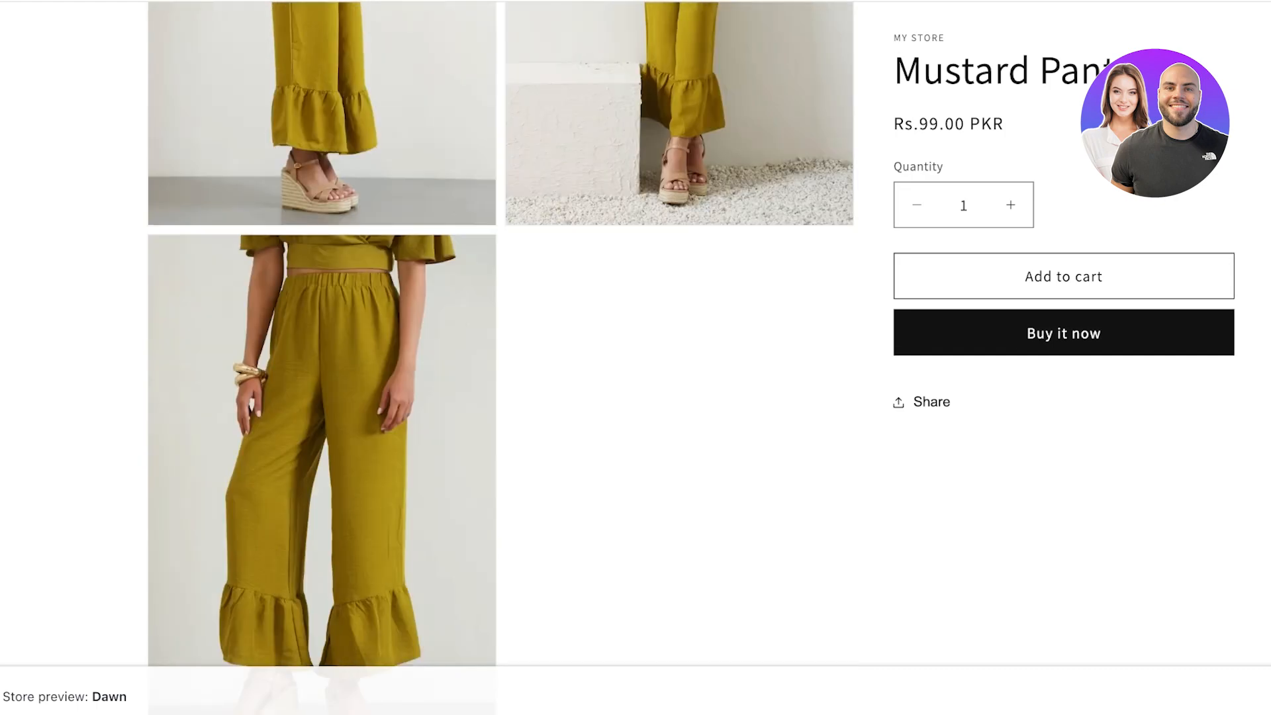
{"action": "scroll", "coordinate": [636, 357], "scroll_direction": "up", "scroll_amount": 3}
{"action": "scroll", "coordinate": [500, 358], "scroll_direction": "up", "scroll_amount": 5}
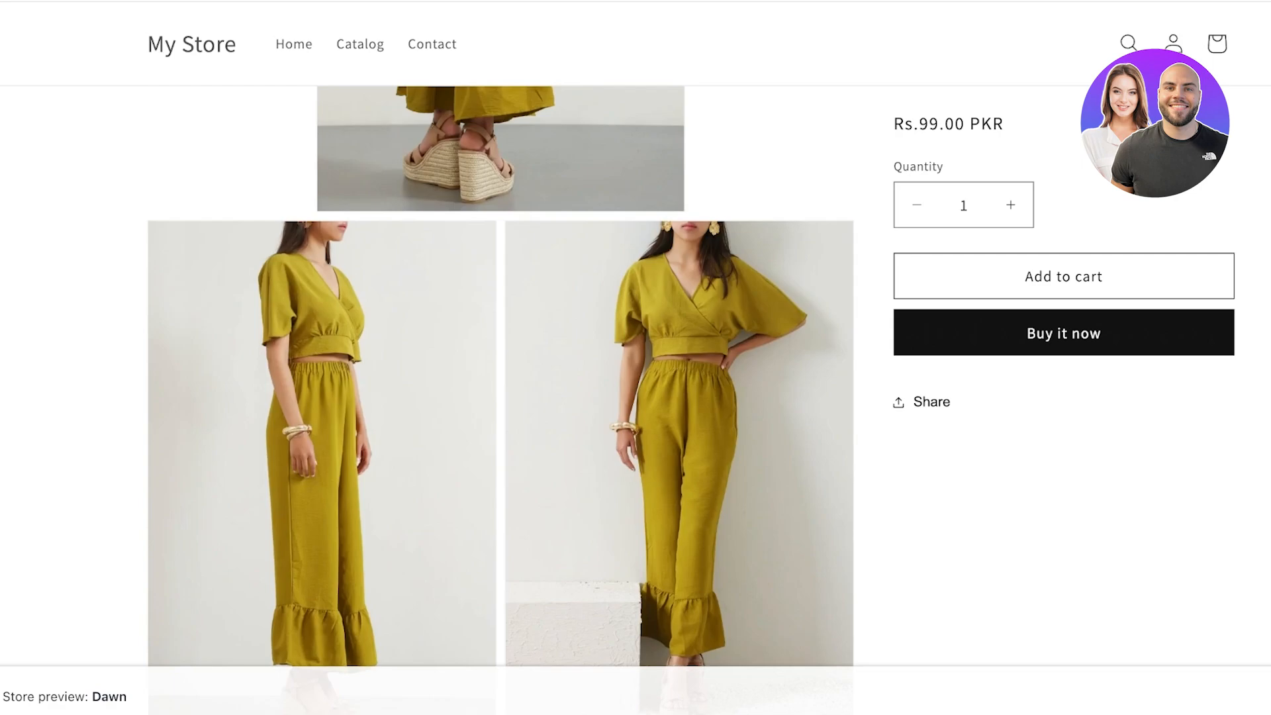
{"action": "scroll", "coordinate": [501, 358], "scroll_direction": "up", "scroll_amount": 6}
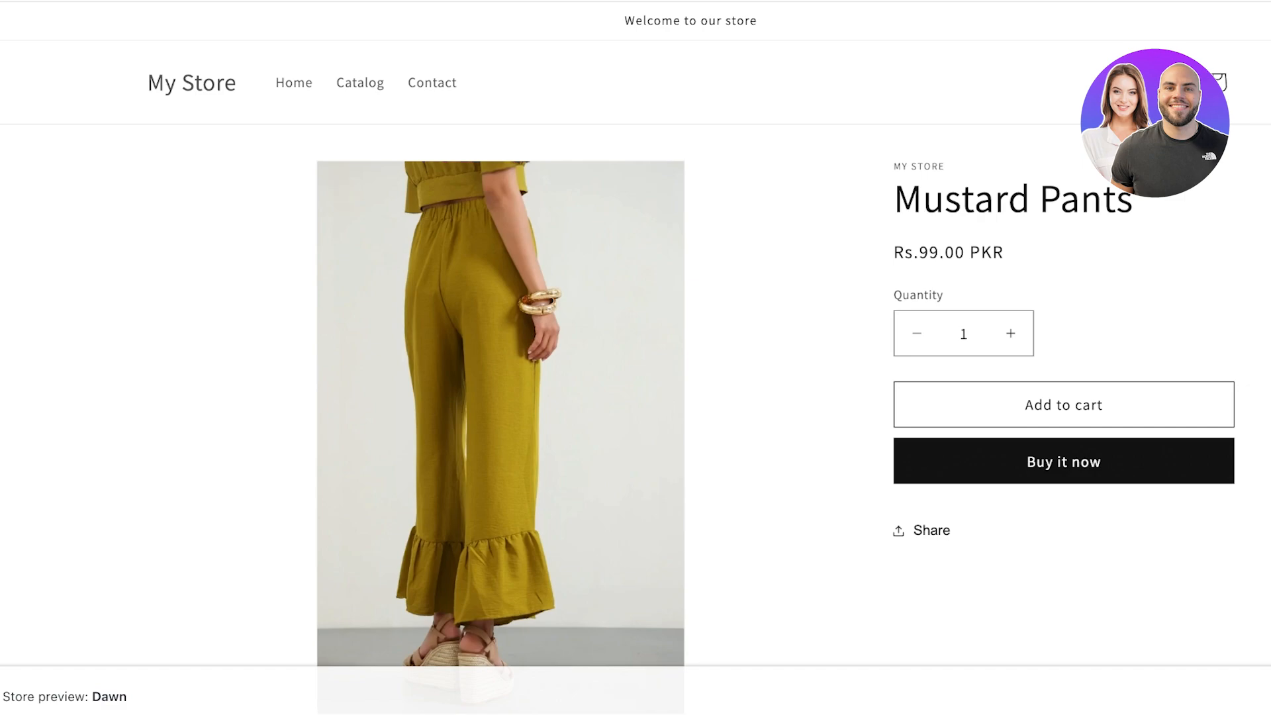
{"action": "key", "text": "ctrl+w"}
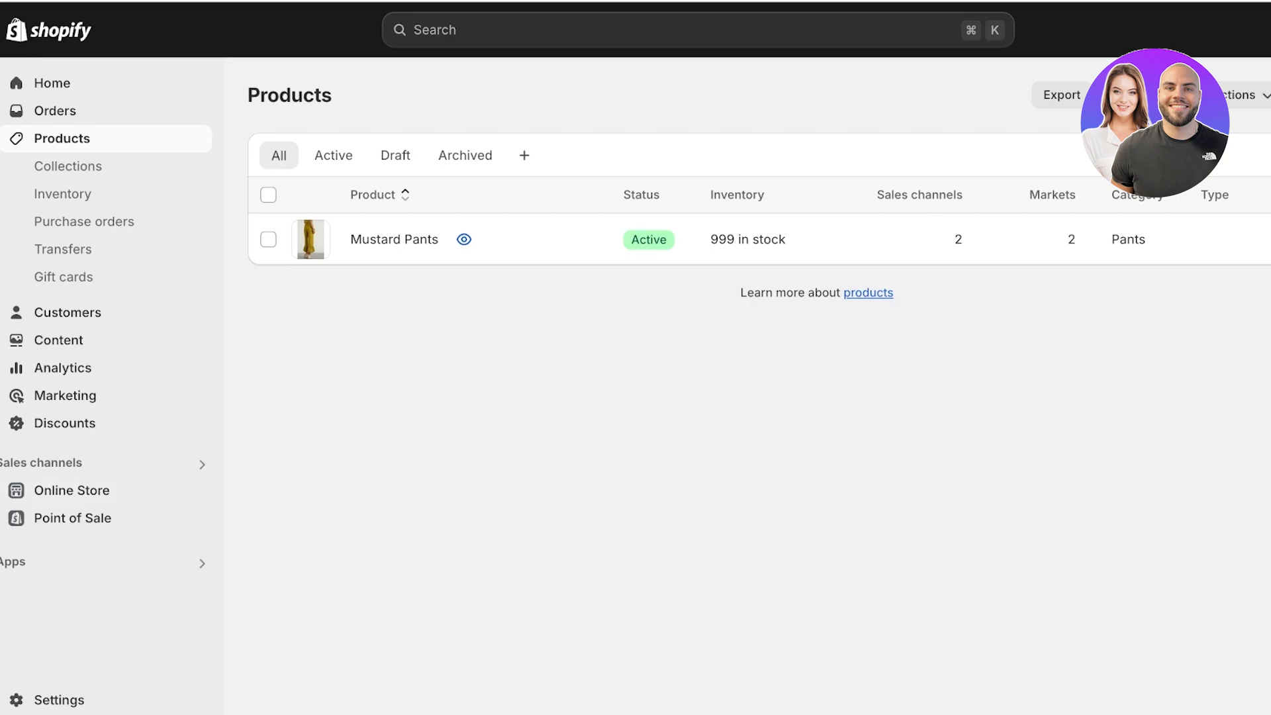
Go from the store settings for apps and sales channels to the Shopify App Store
{"action": "left_click", "coordinate": [52, 82]}
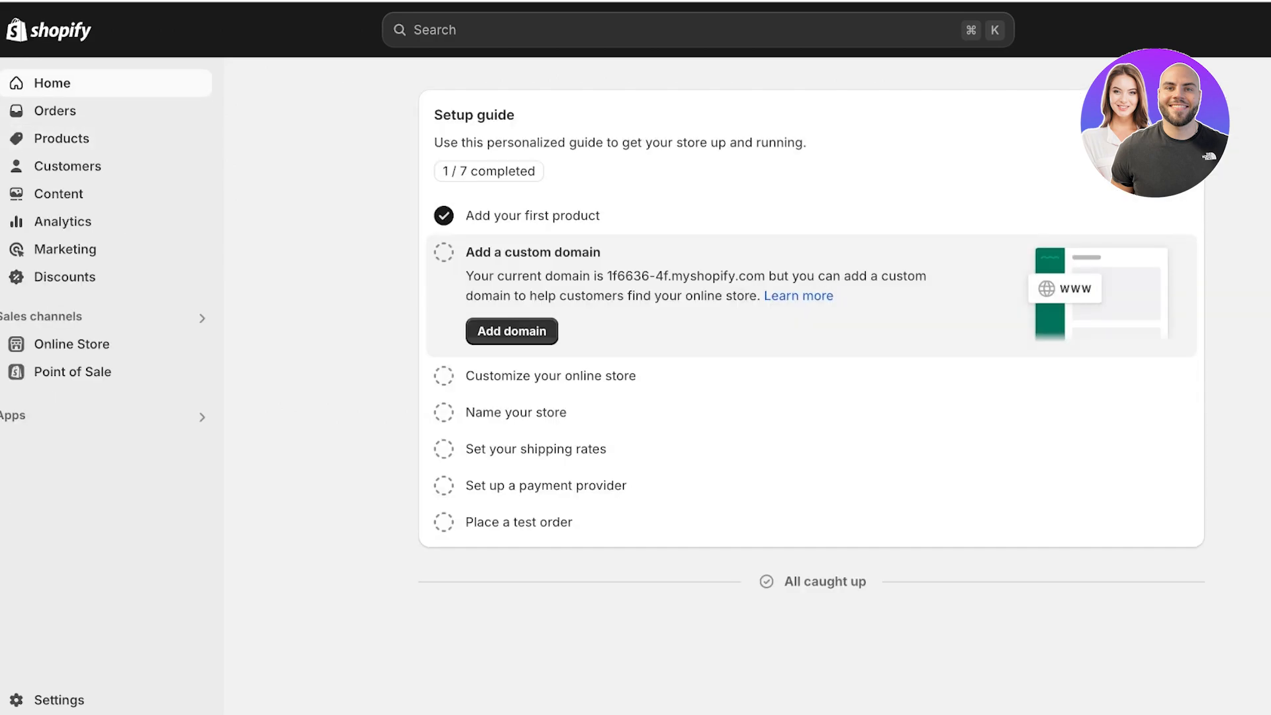
{"action": "left_click", "coordinate": [59, 700]}
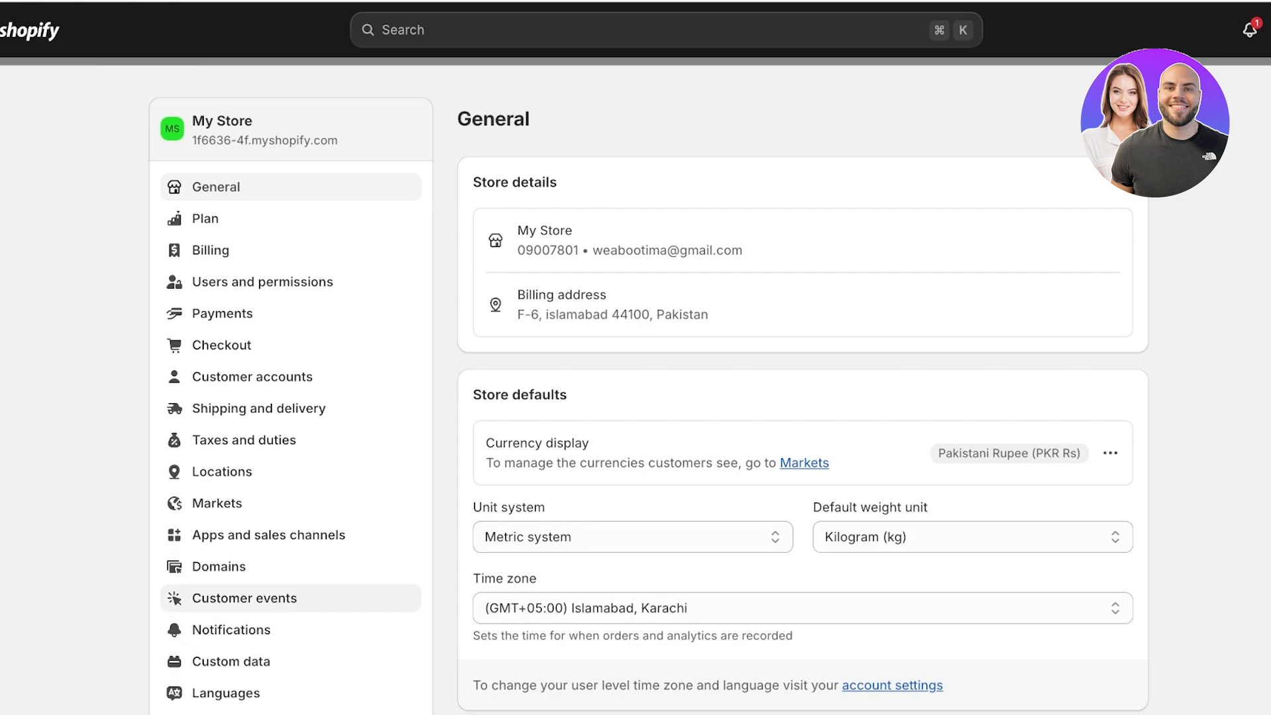
{"action": "left_click", "coordinate": [265, 535]}
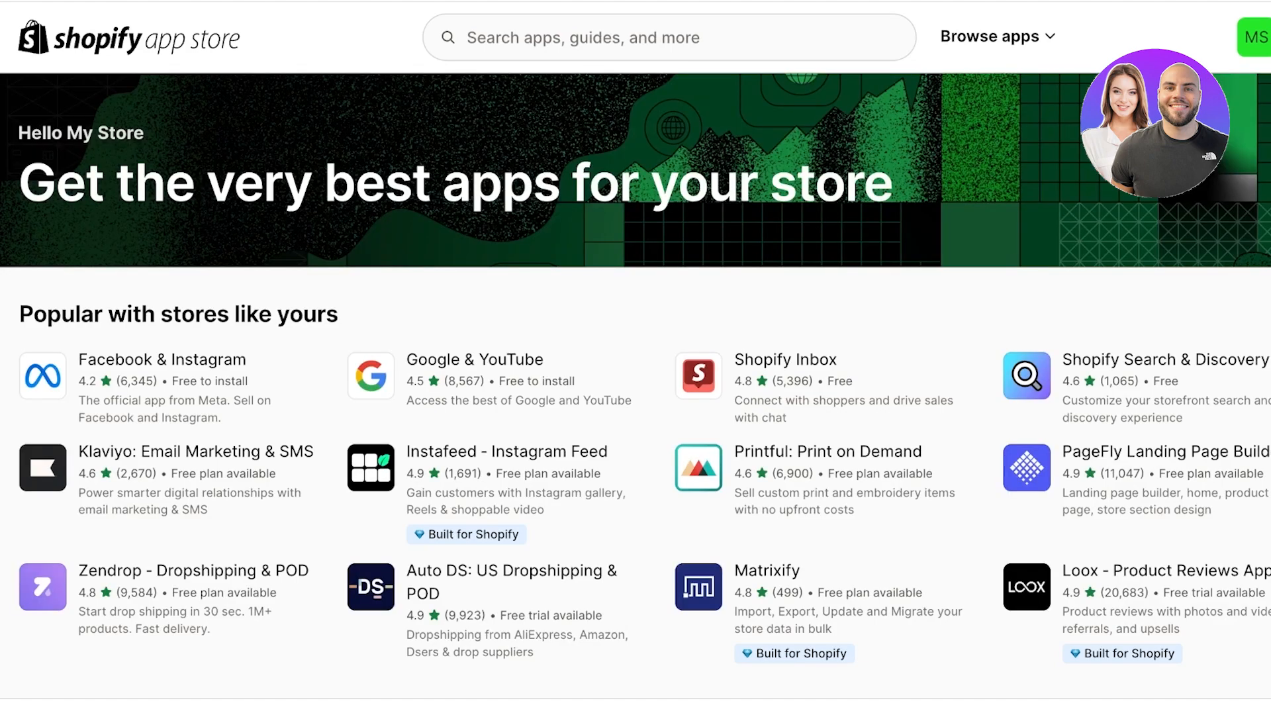
Search the Shopify App Store for "product reviews"
{"action": "left_click", "coordinate": [668, 38]}
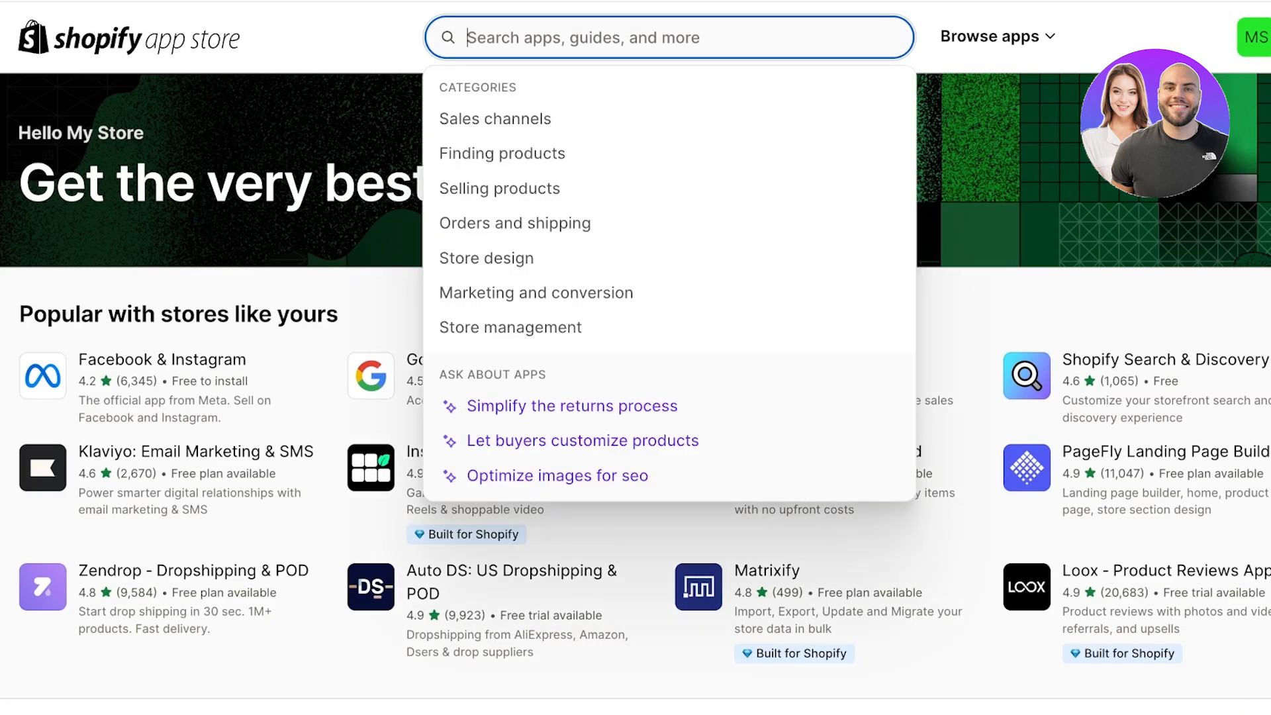
{"action": "type", "text": "produc"}
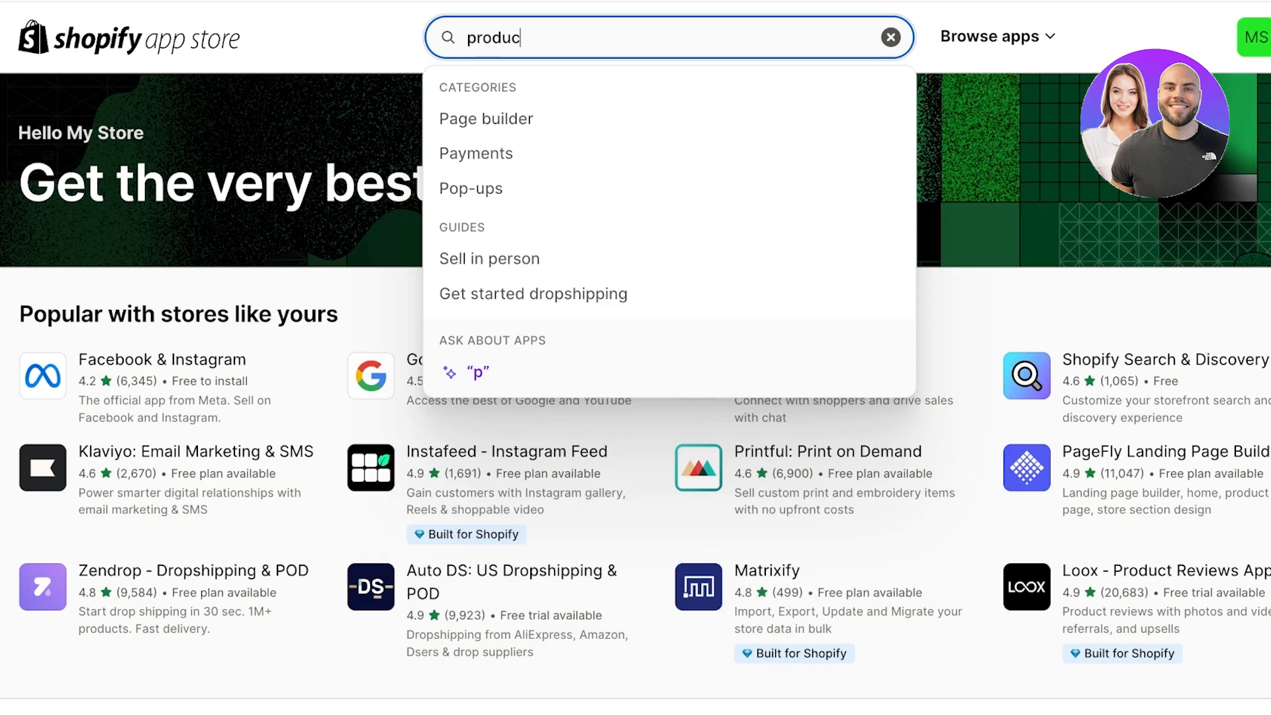
{"action": "type", "text": "t reviews"}
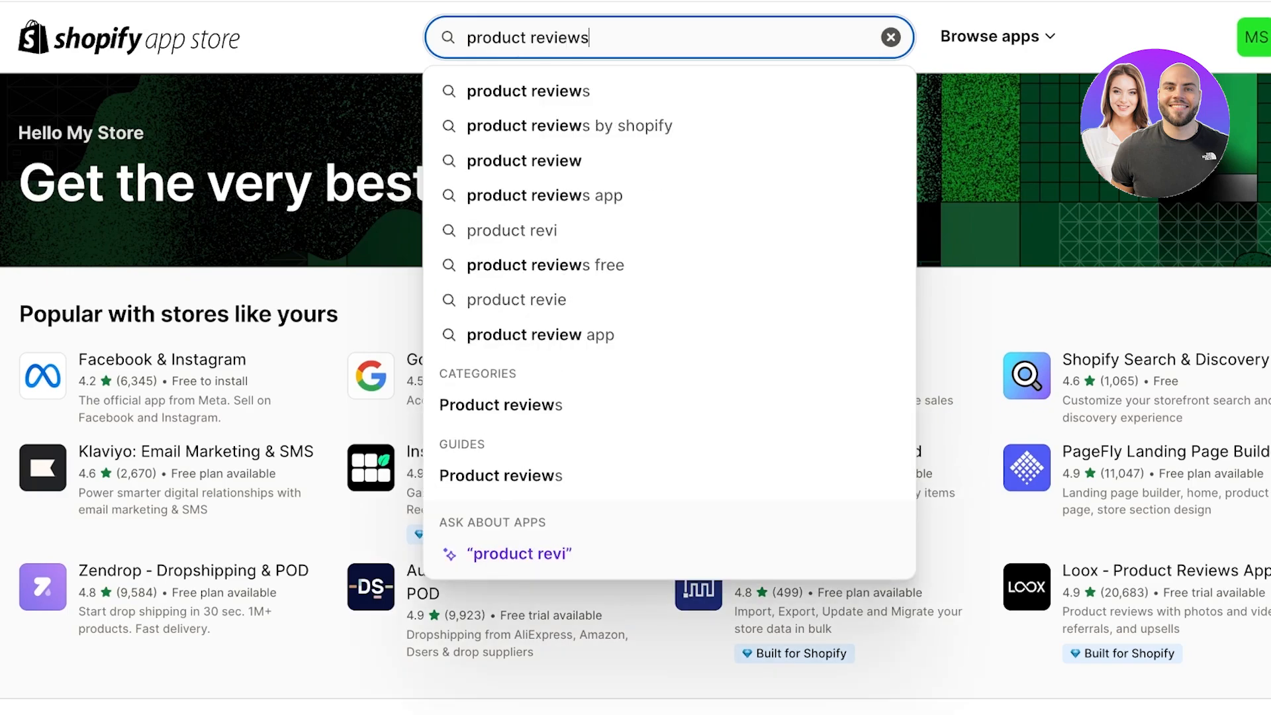
{"action": "key", "text": "Return"}
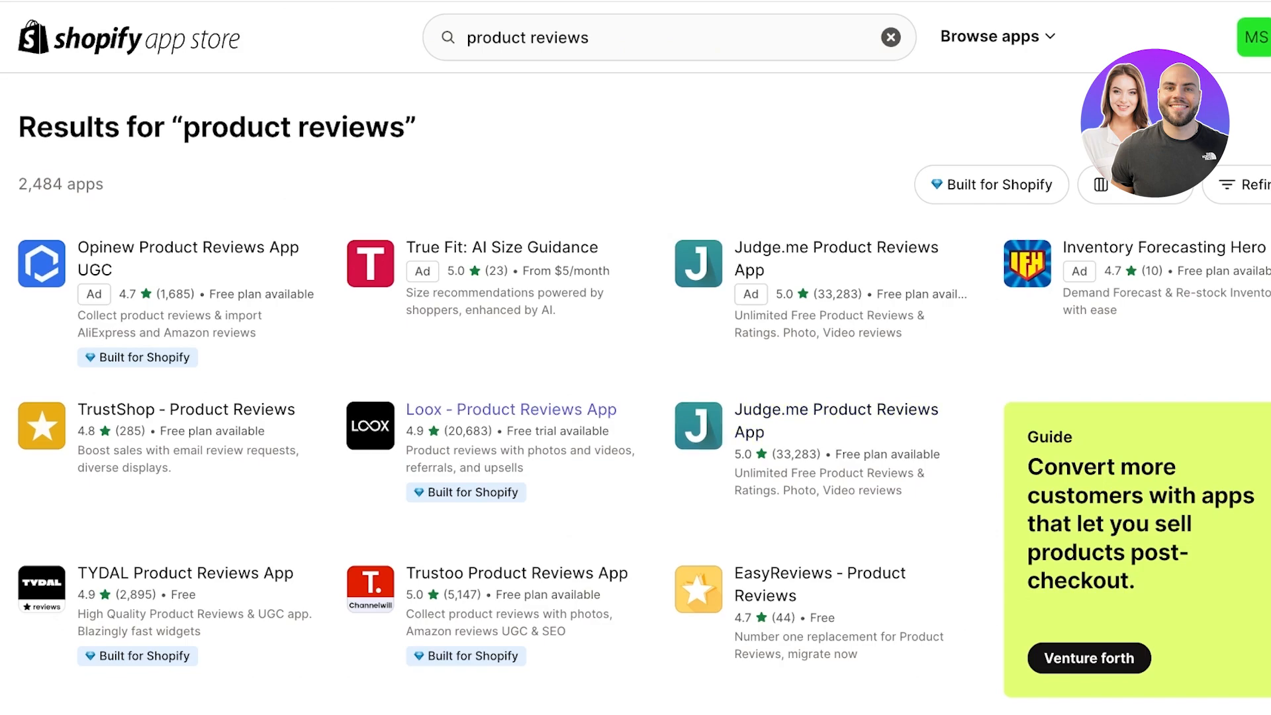
Examine the Loox - Product Reviews App listing, including its description, features and supported integrations
{"action": "scroll", "coordinate": [636, 403], "scroll_direction": "down", "scroll_amount": 2}
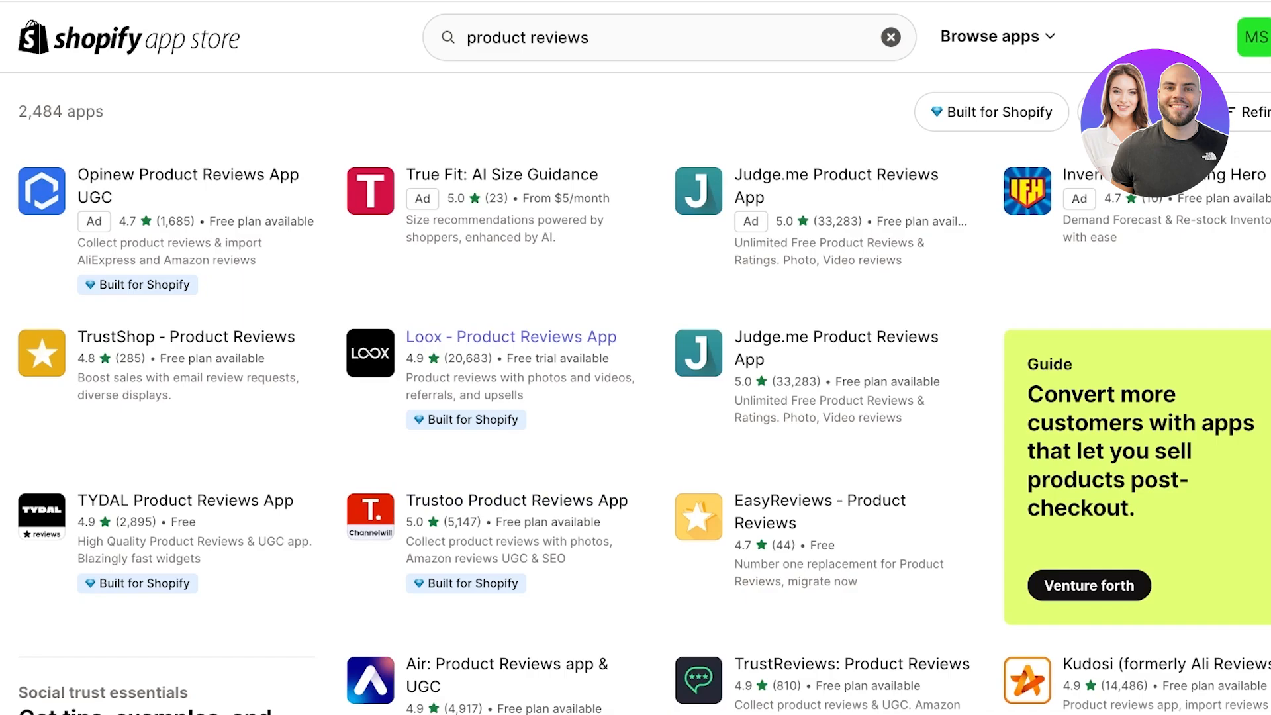
{"action": "left_click", "coordinate": [511, 337]}
{"action": "scroll", "coordinate": [784, 397], "scroll_direction": "down", "scroll_amount": 10}
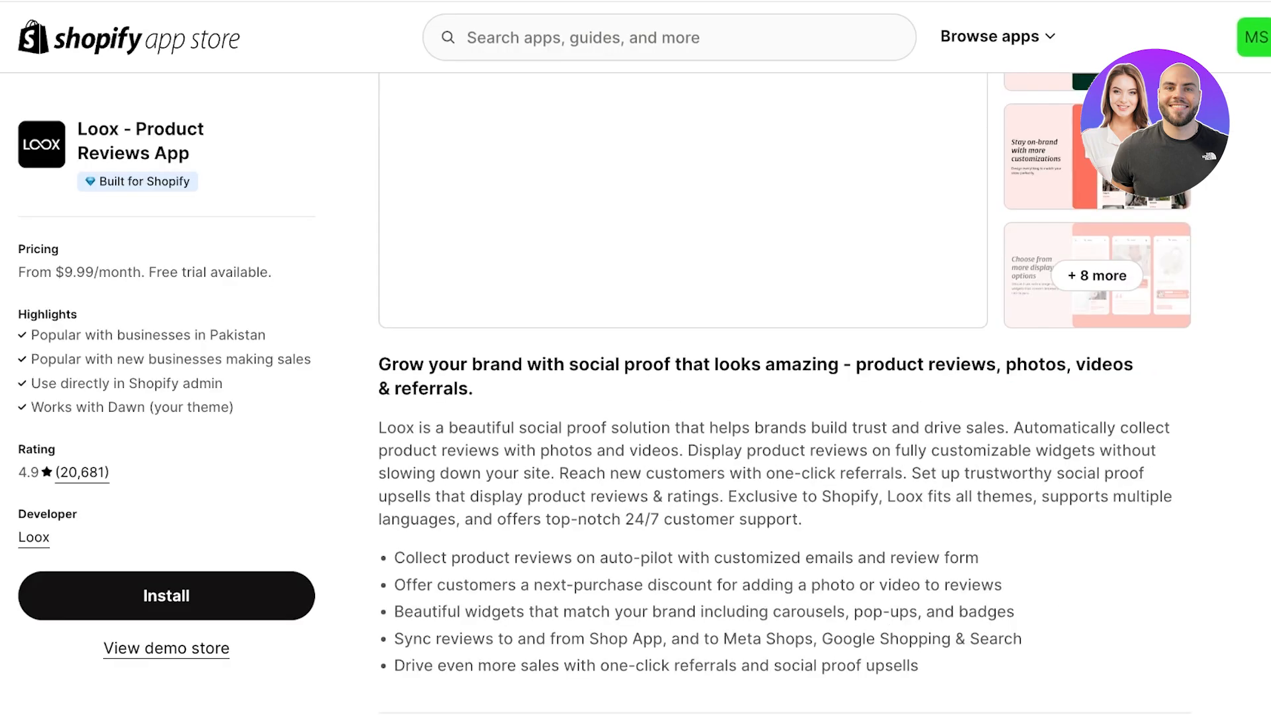
{"action": "scroll", "coordinate": [784, 397], "scroll_direction": "down", "scroll_amount": 6}
{"action": "scroll", "coordinate": [784, 398], "scroll_direction": "up", "scroll_amount": 10}
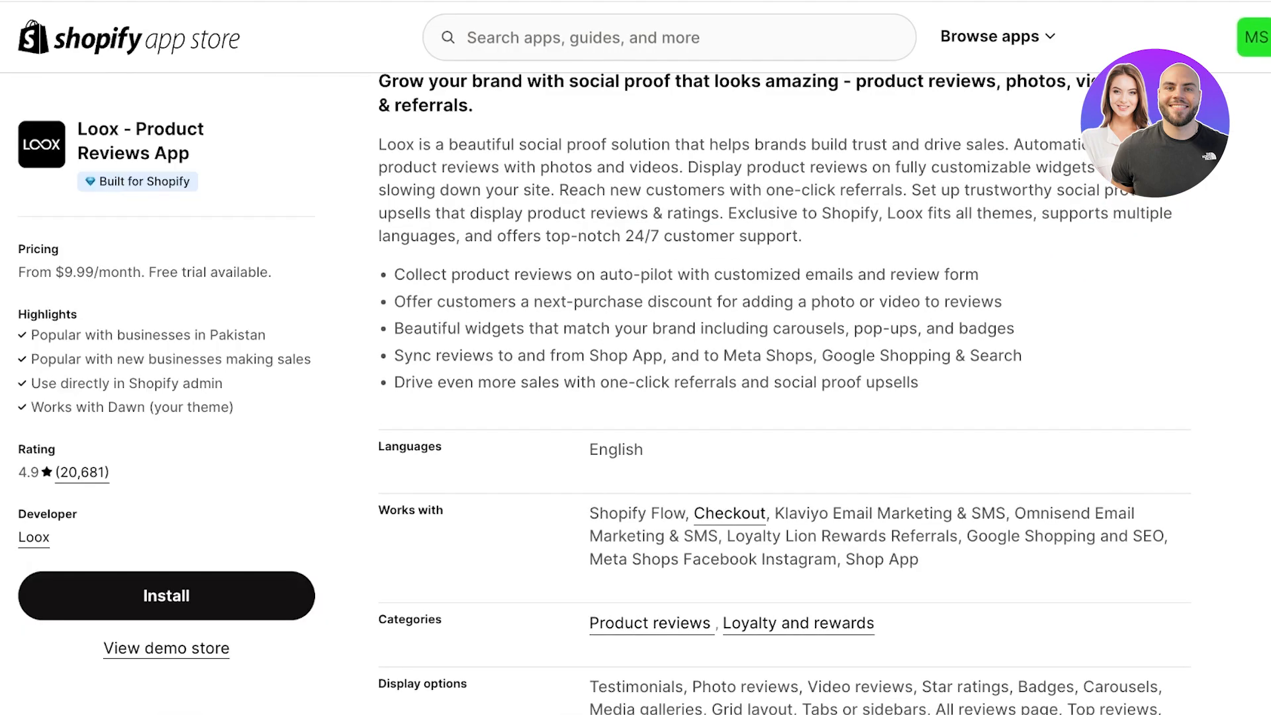
{"action": "scroll", "coordinate": [784, 397], "scroll_direction": "up", "scroll_amount": 6}
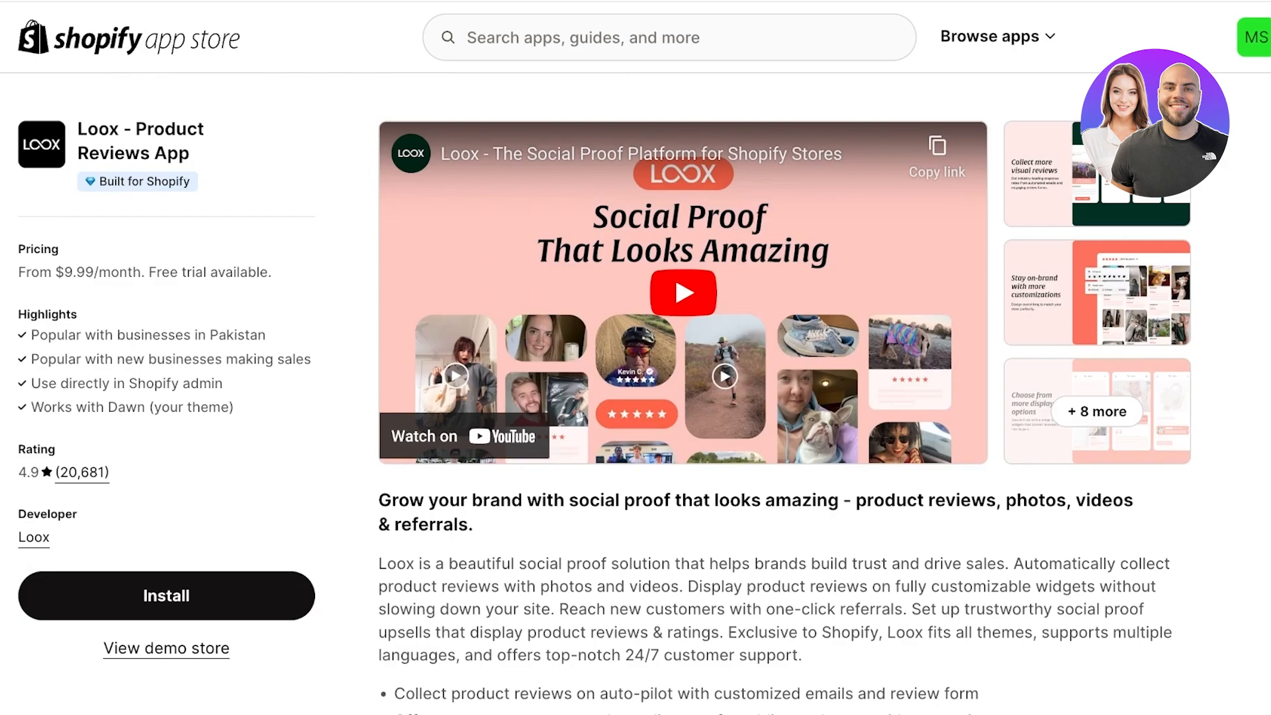
{"action": "scroll", "coordinate": [785, 397], "scroll_direction": "down", "scroll_amount": 13}
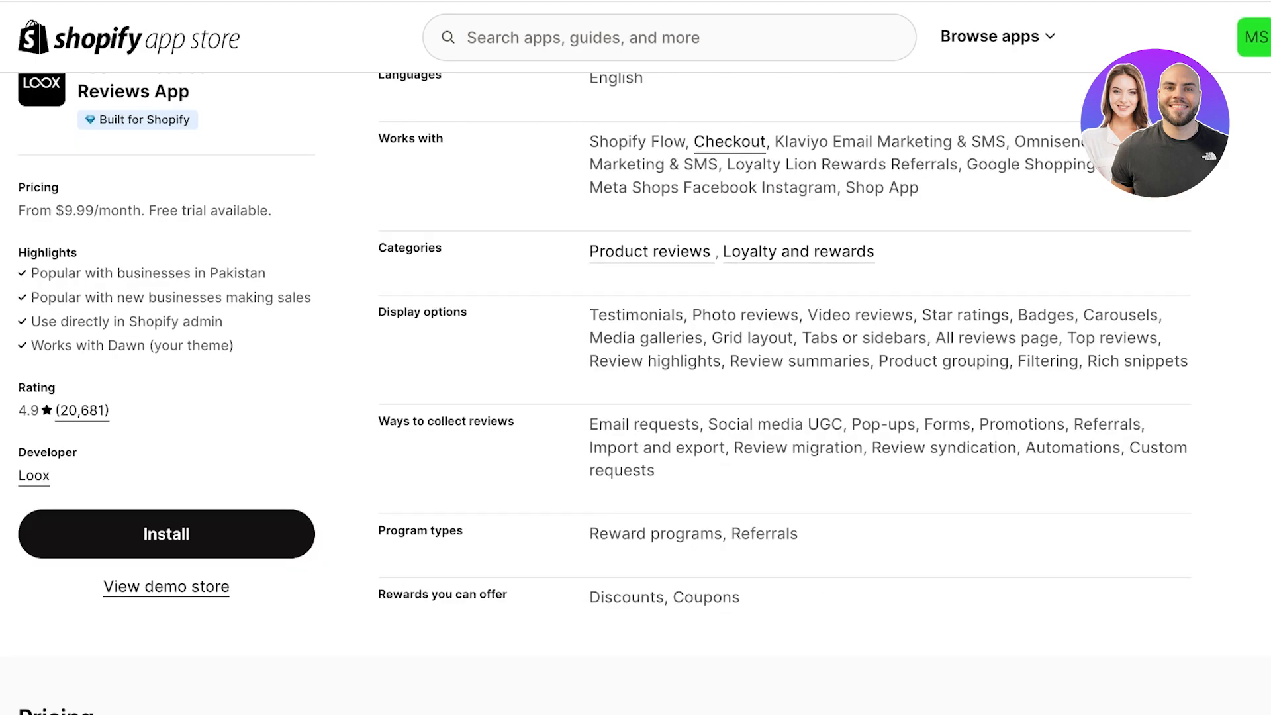
{"action": "scroll", "coordinate": [785, 397], "scroll_direction": "down", "scroll_amount": 7}
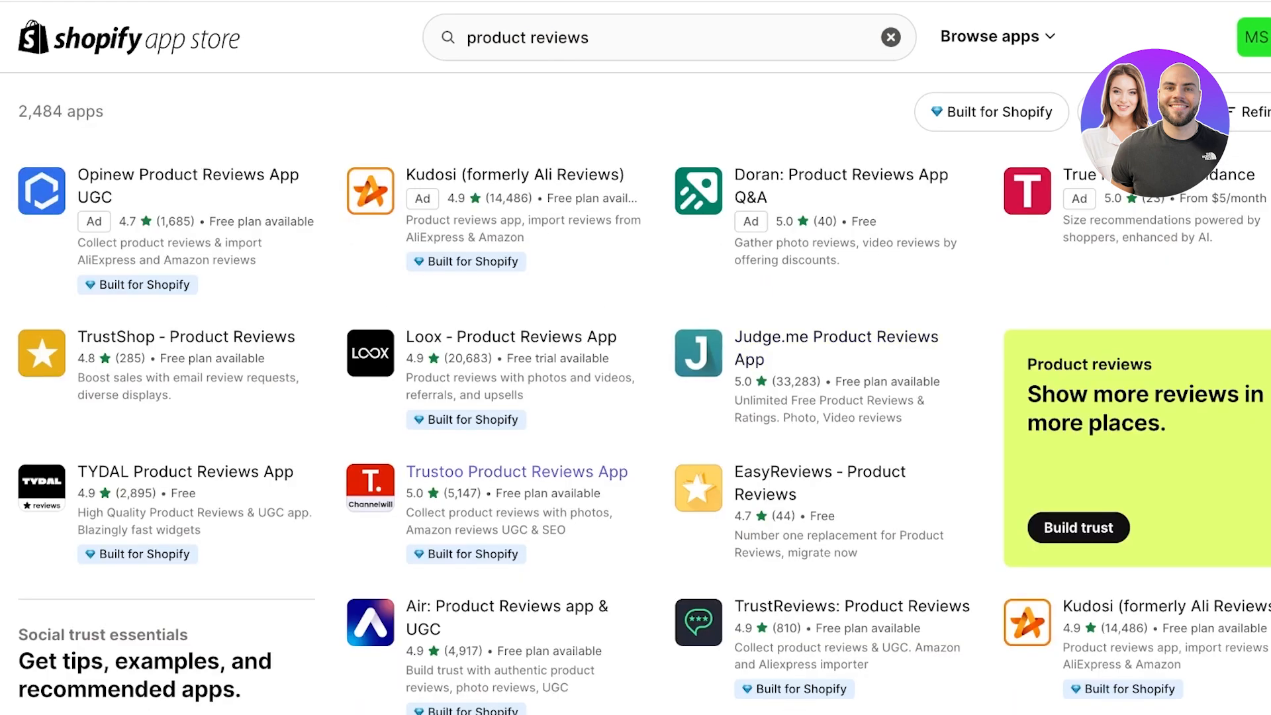
Examine the Trustoo Product Reviews App listing and its pricing plans, and return to the search results
{"action": "left_click", "coordinate": [516, 472]}
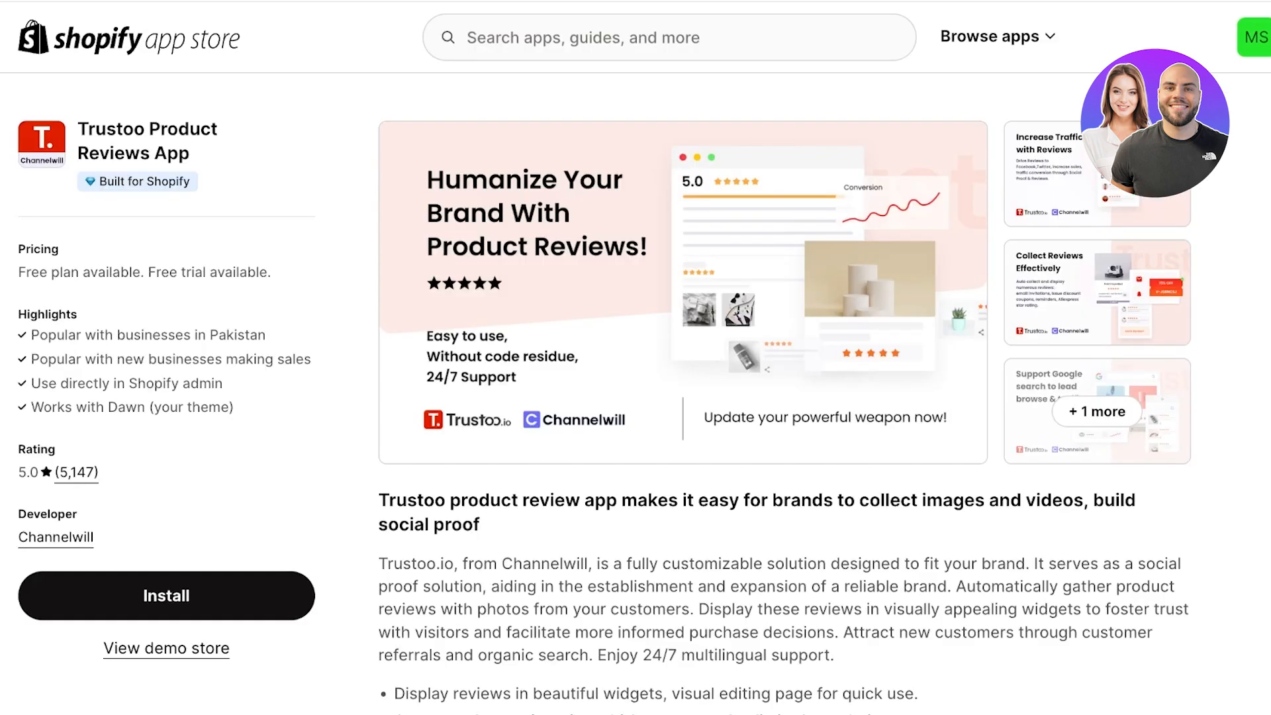
{"action": "scroll", "coordinate": [636, 397], "scroll_direction": "down", "scroll_amount": 15}
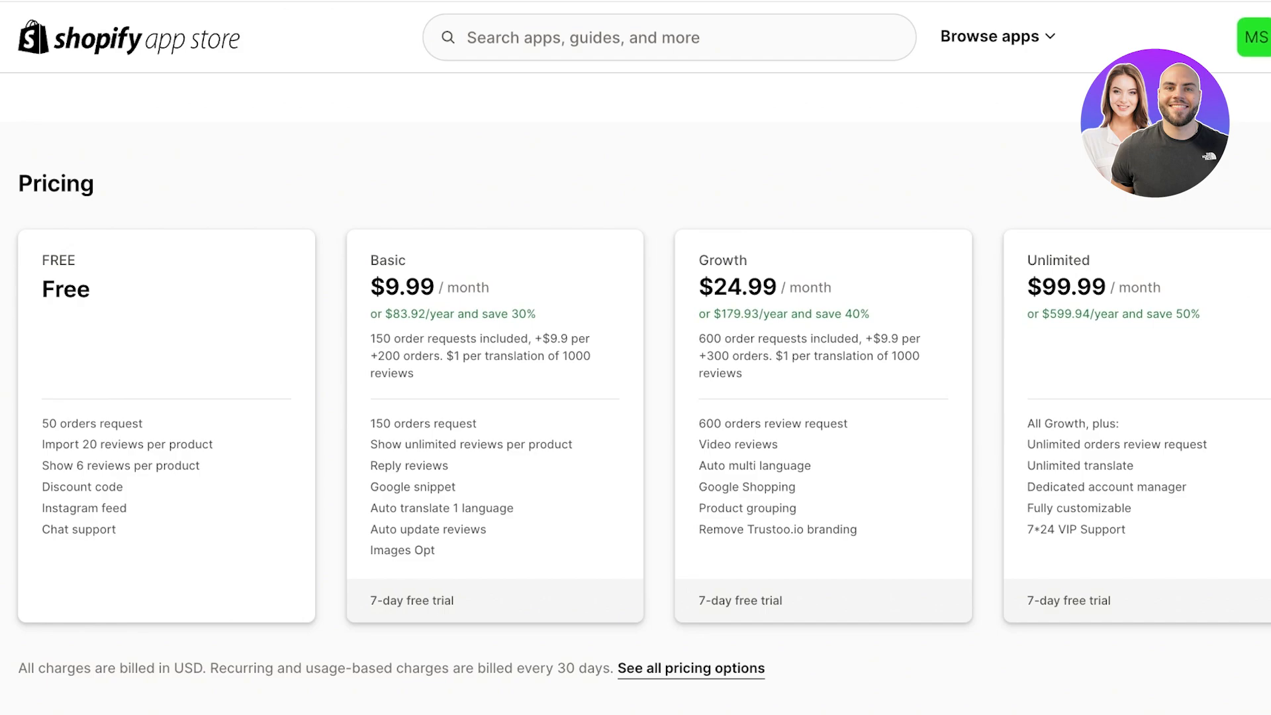
{"action": "scroll", "coordinate": [635, 398], "scroll_direction": "up", "scroll_amount": 15}
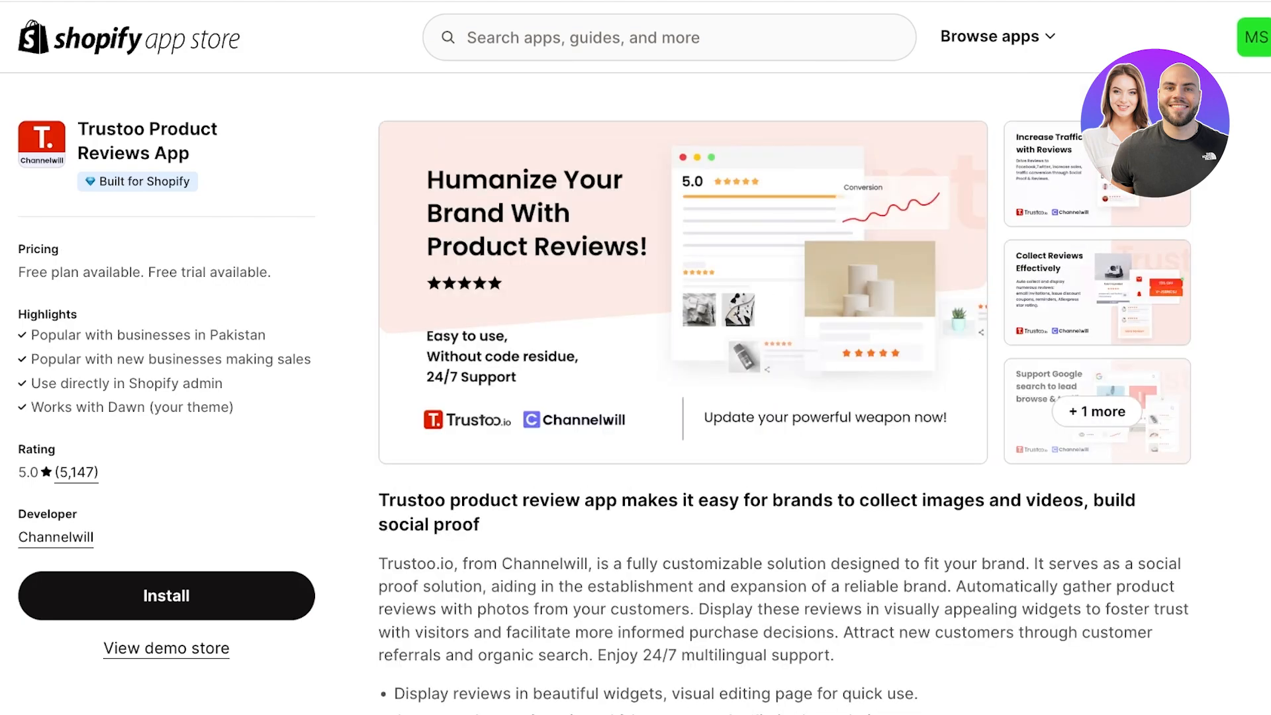
{"action": "key", "text": "alt+Left"}
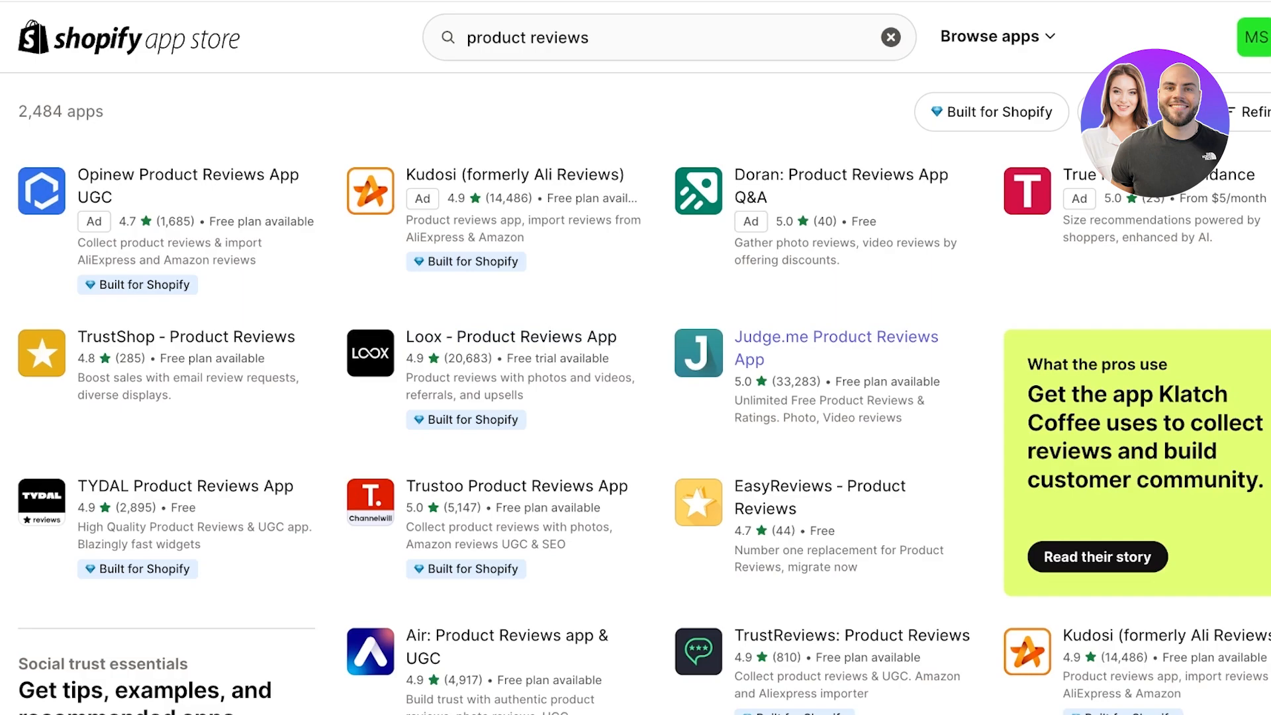
Install the Judge.me Product Reviews App from its App Store listing and pin it to the admin navigation
{"action": "left_click", "coordinate": [836, 338]}
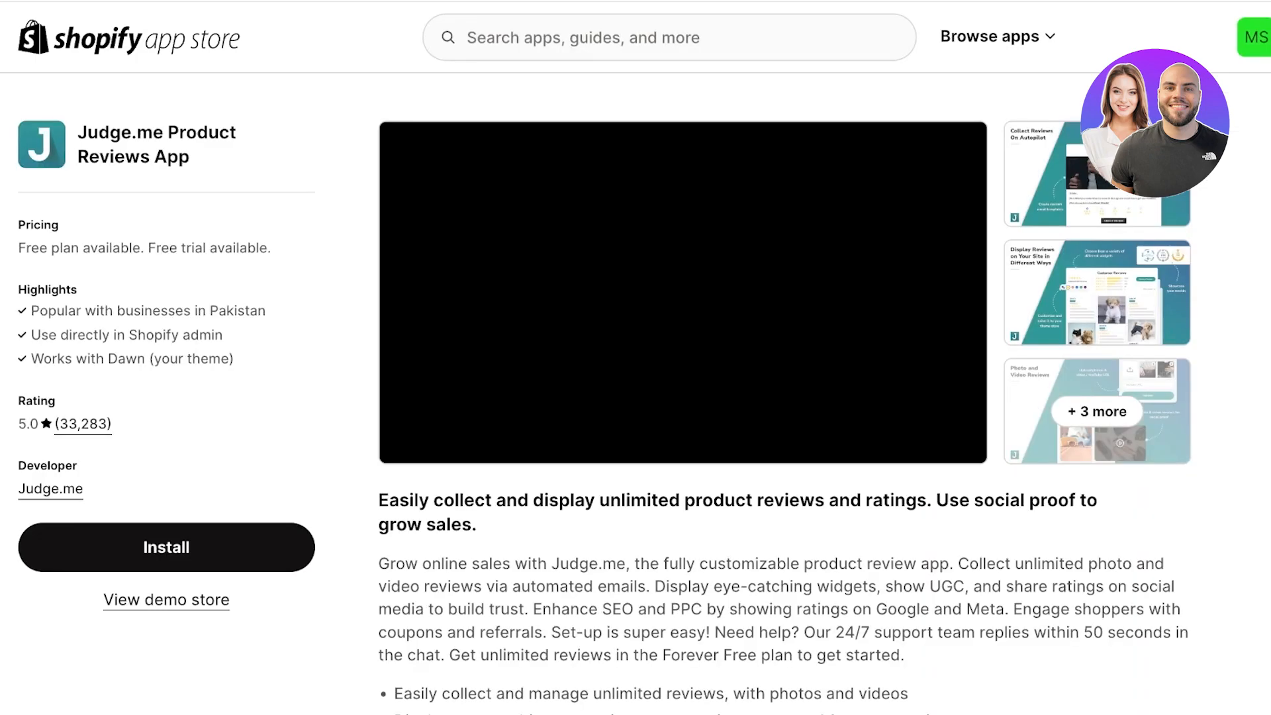
{"action": "scroll", "coordinate": [635, 397], "scroll_direction": "down", "scroll_amount": 15}
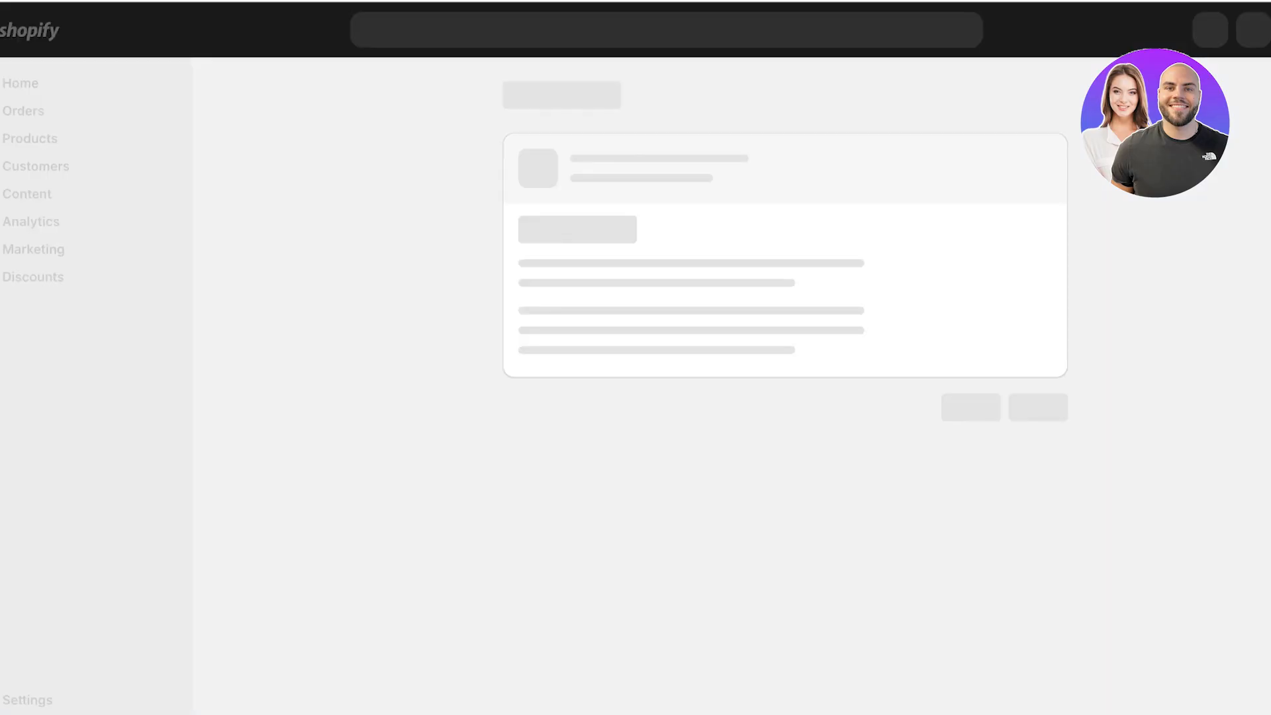
{"action": "left_click", "coordinate": [1038, 466]}
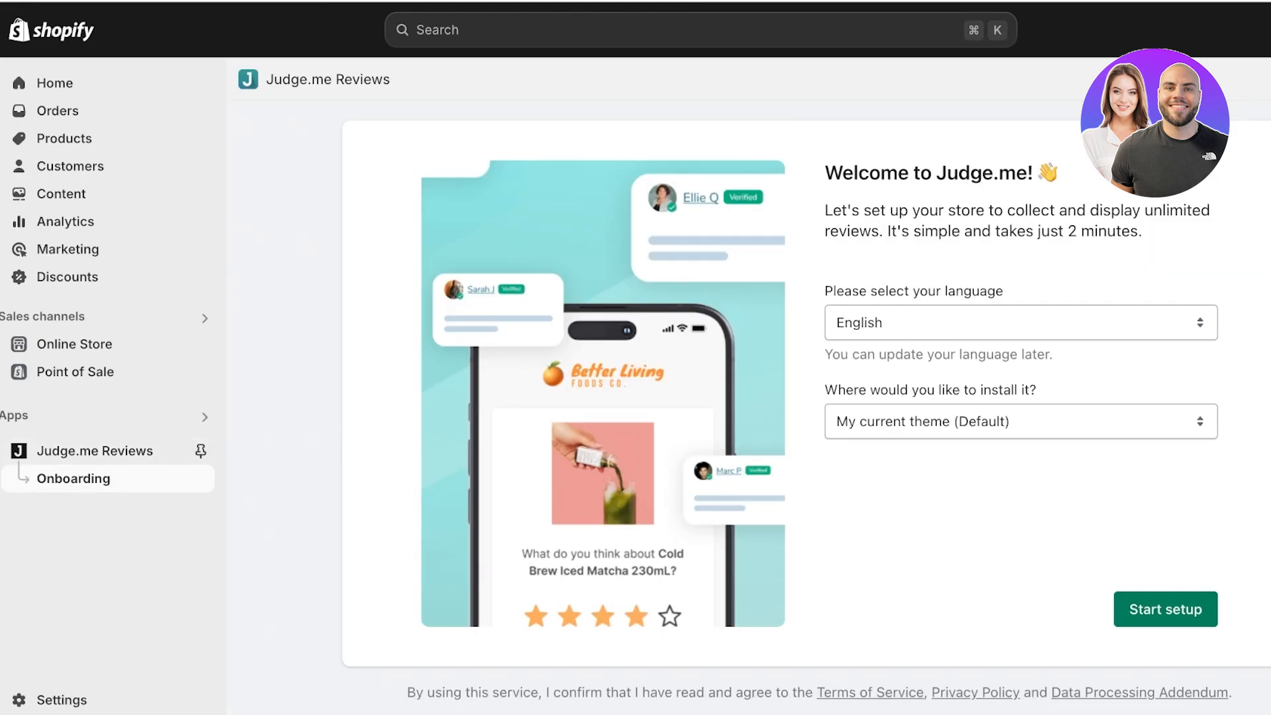
{"action": "left_click", "coordinate": [201, 451]}
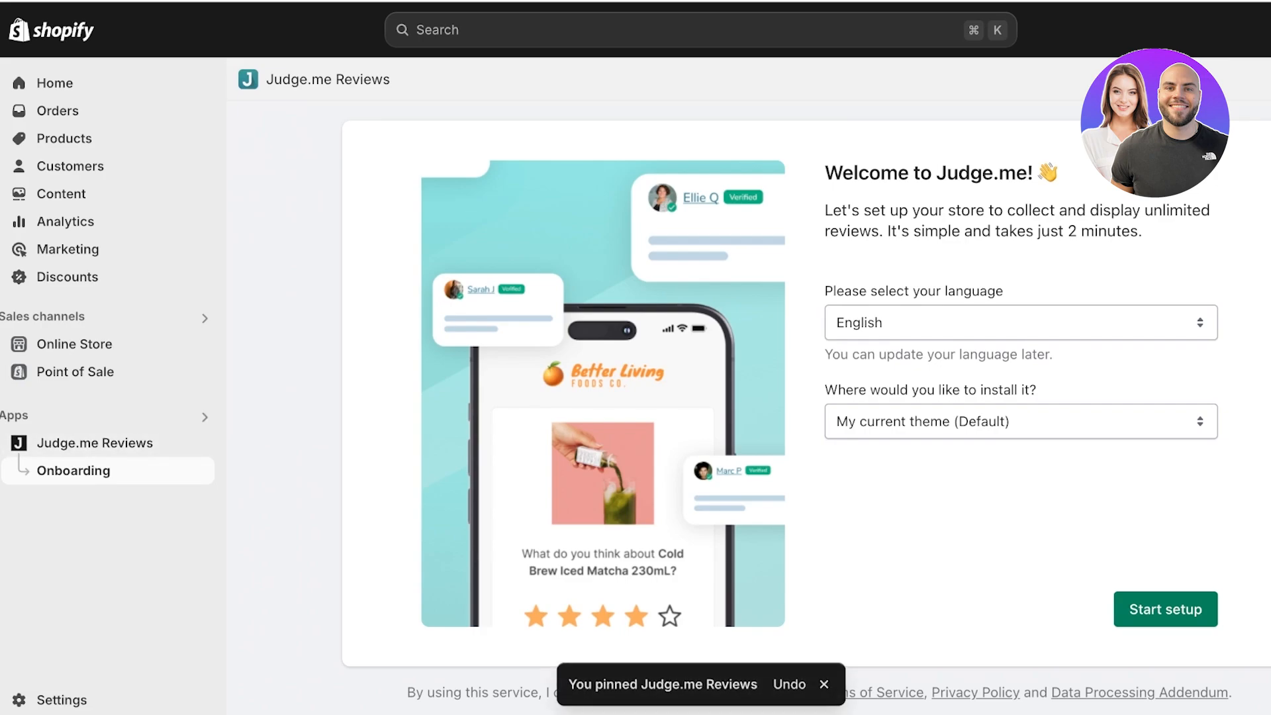
Start the Judge.me setup in English for the current theme and complete the app embed stage
{"action": "left_click", "coordinate": [1165, 609]}
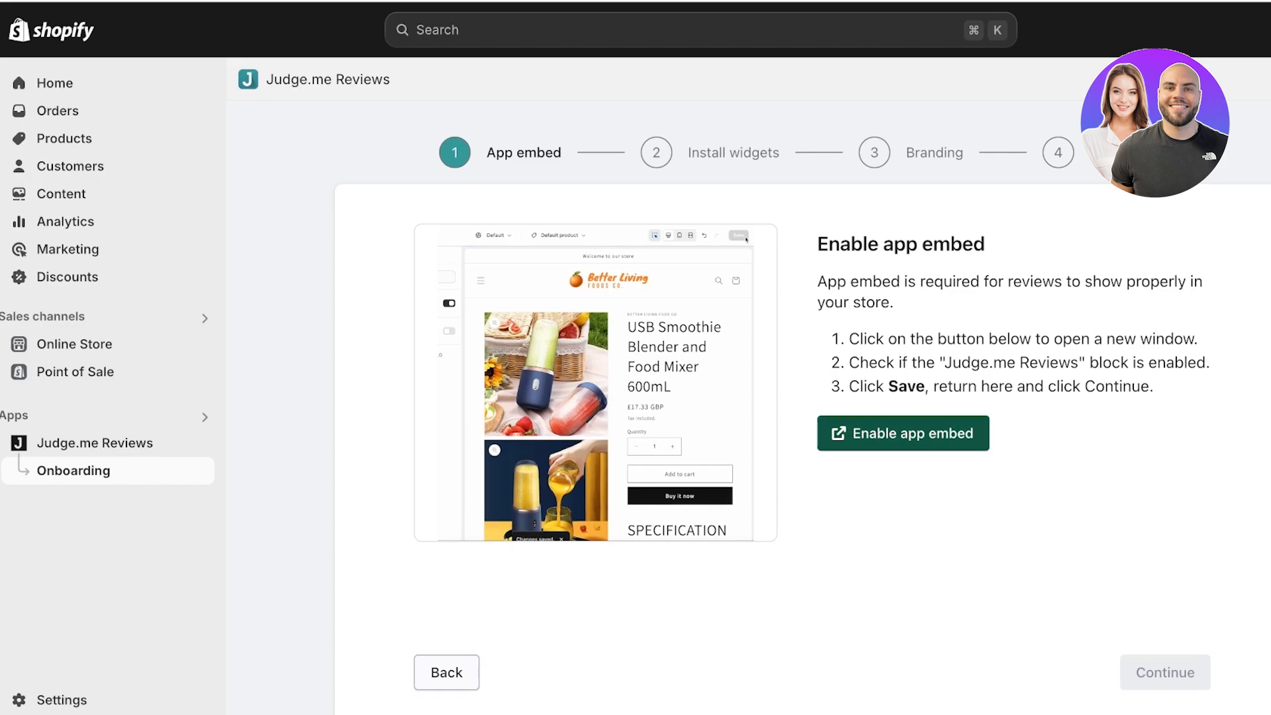
{"action": "left_click", "coordinate": [903, 433]}
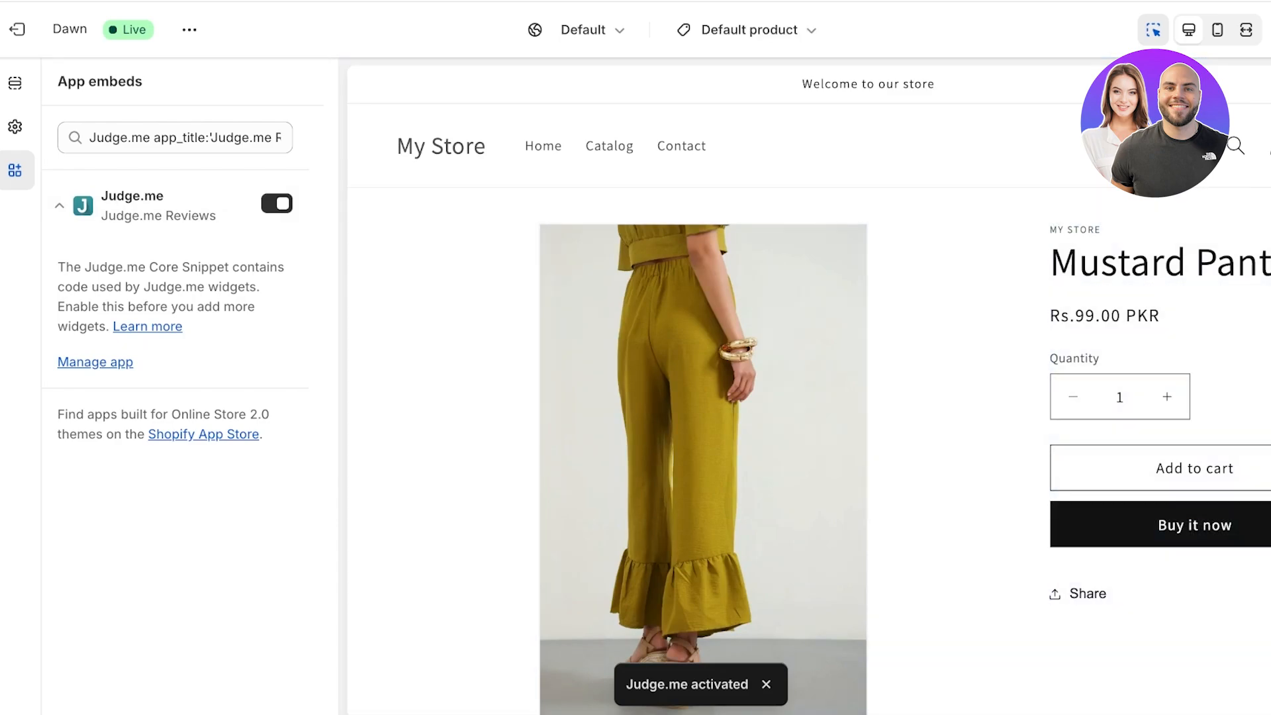
{"action": "key", "text": "ctrl+shift+Tab"}
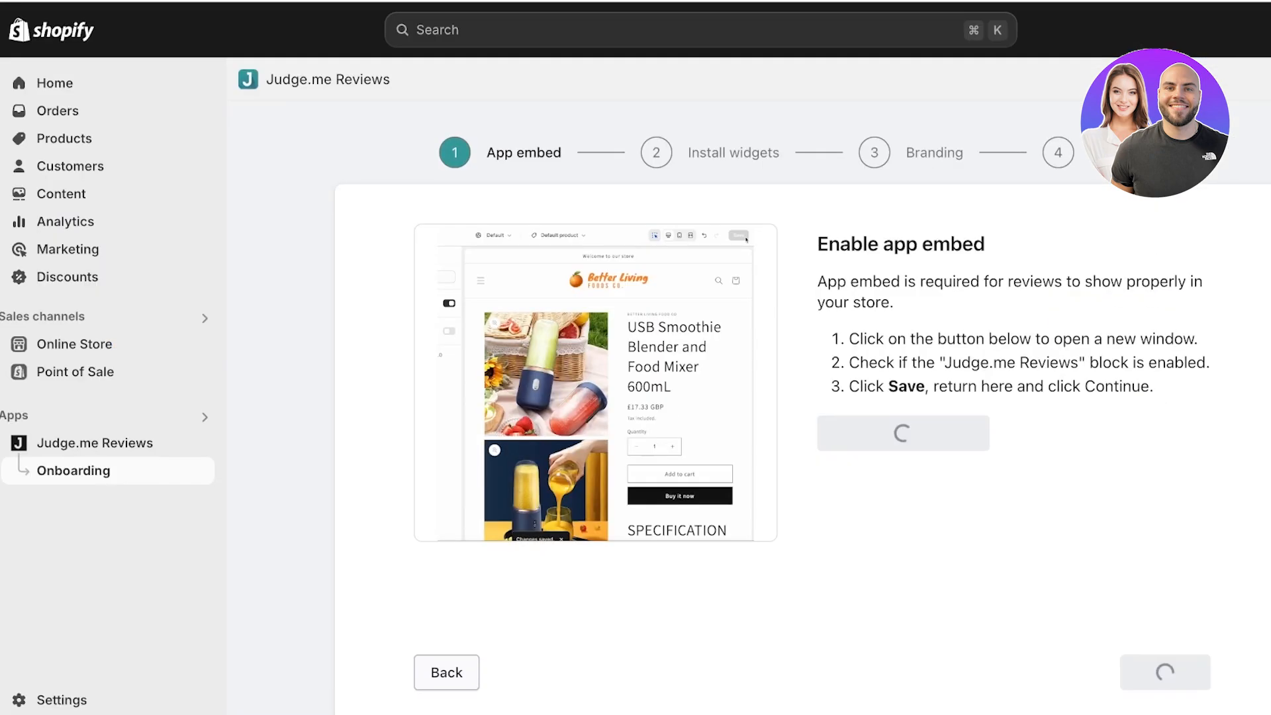
{"action": "left_click", "coordinate": [1165, 671]}
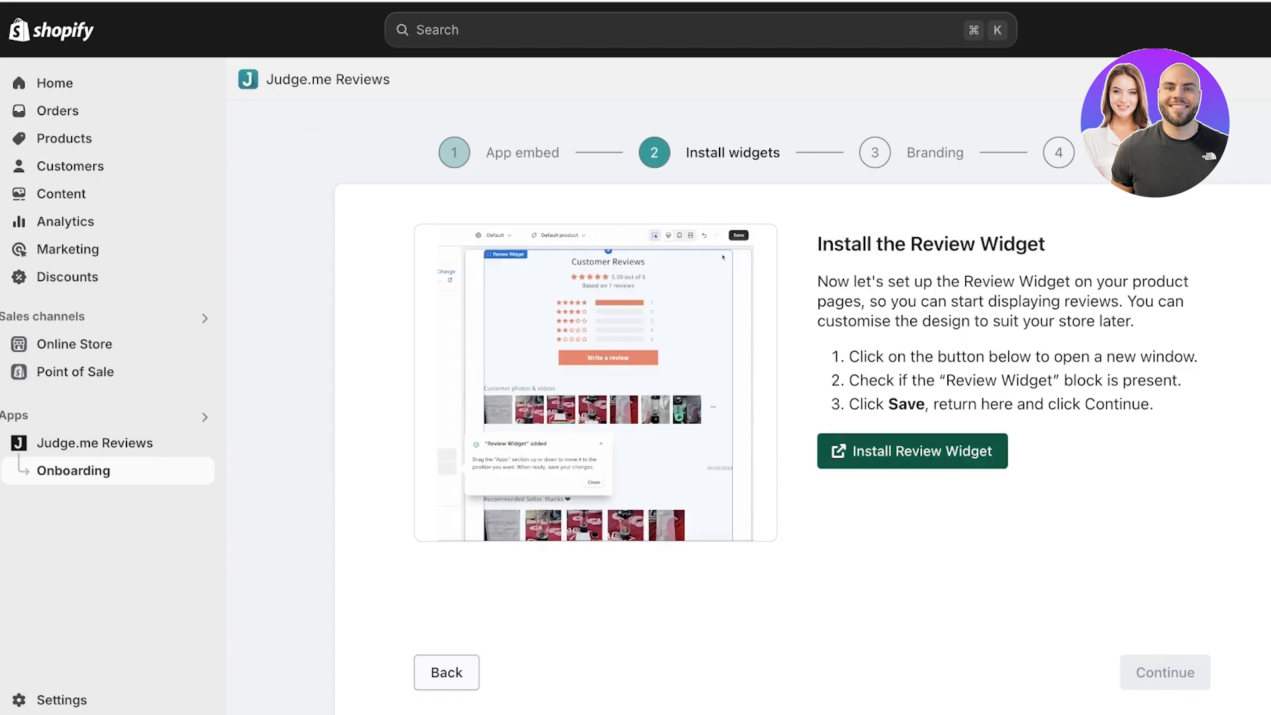
Install the Judge.me Review Widget on the default product template and move its Apps section above Related products
{"action": "left_click", "coordinate": [912, 450]}
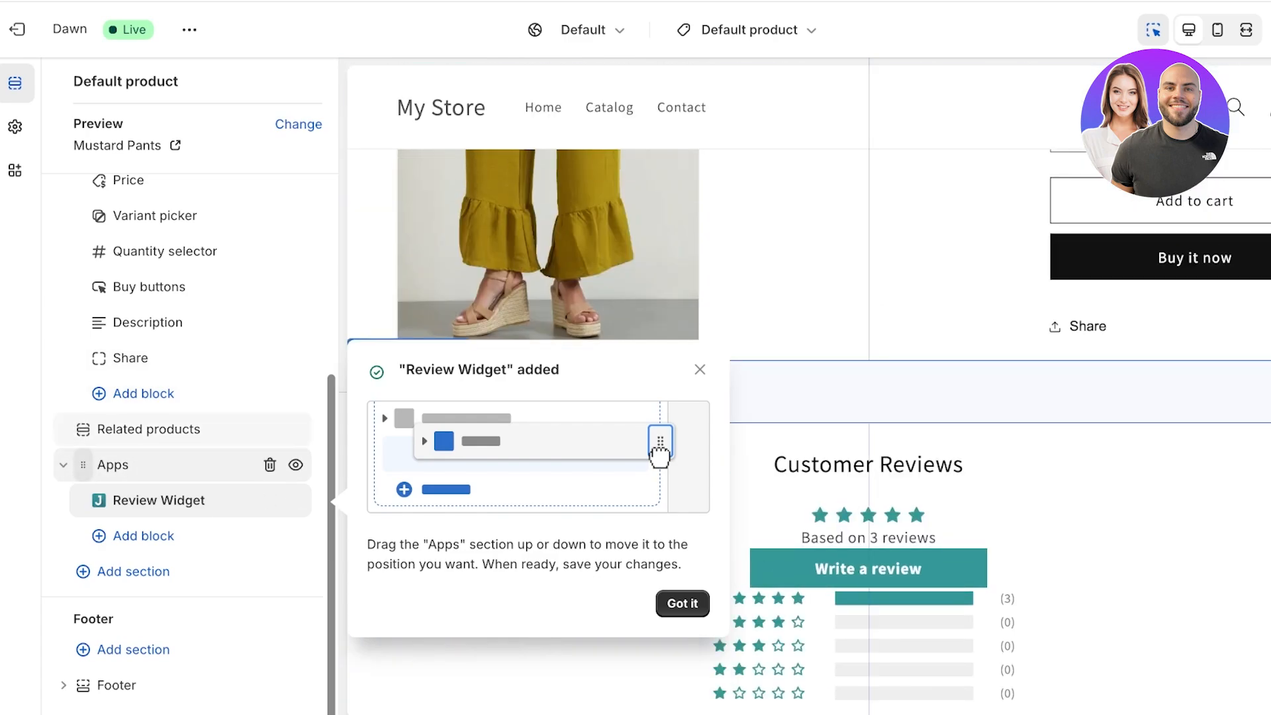
{"action": "left_click_drag", "start_coordinate": [82, 465], "coordinate": [83, 428]}
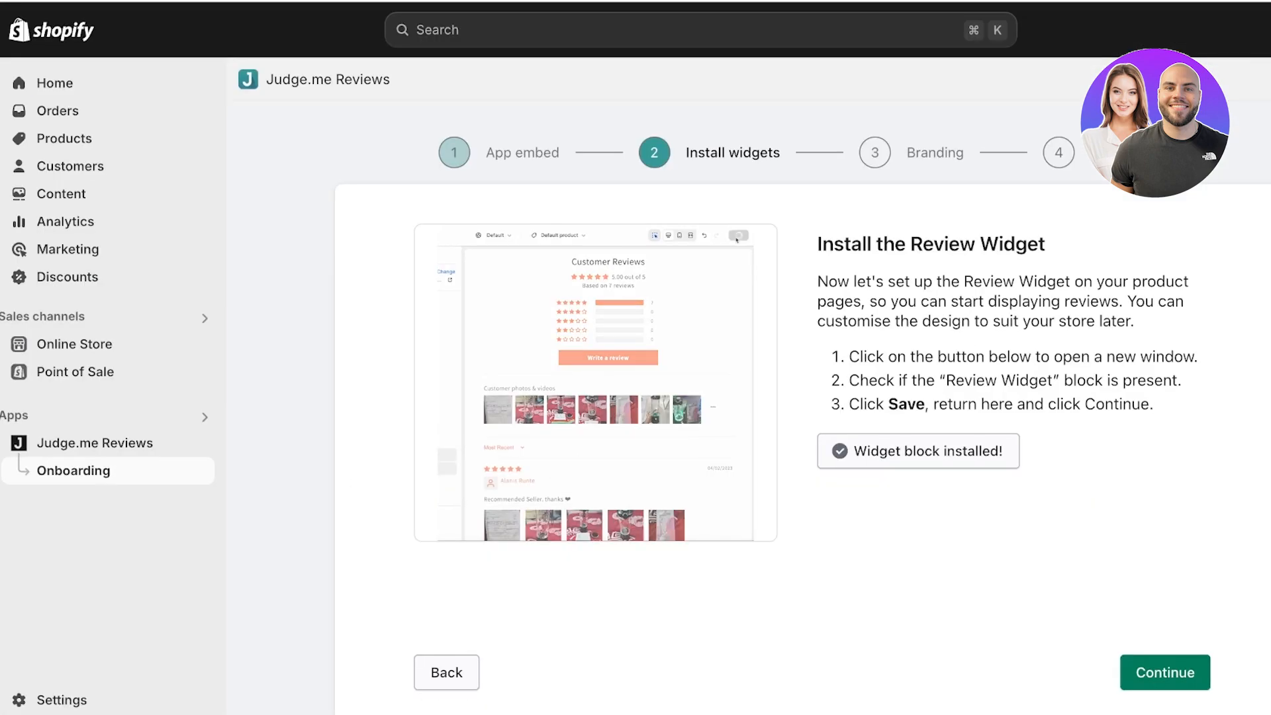
Install the Star Ratings badge on the default product template directly below the Title block, save, and complete the widget installation stage
{"action": "left_click", "coordinate": [1165, 672]}
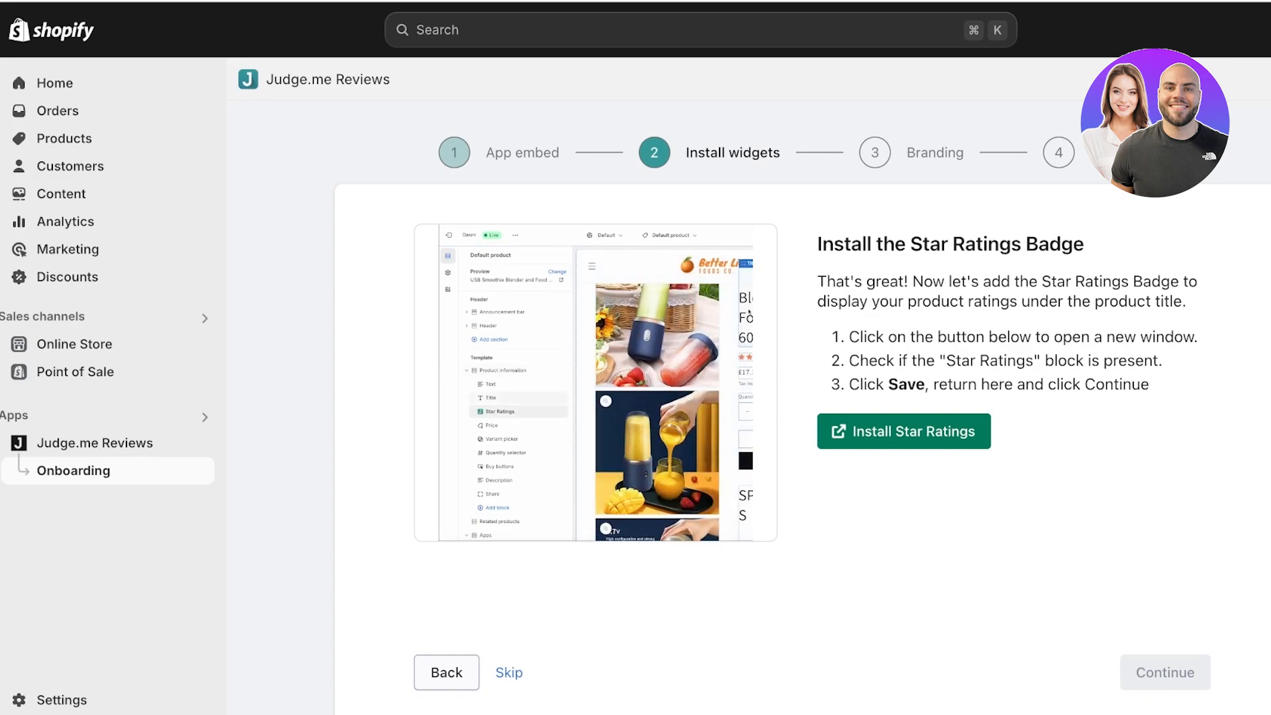
{"action": "scroll", "coordinate": [803, 407], "scroll_direction": "down", "scroll_amount": 1}
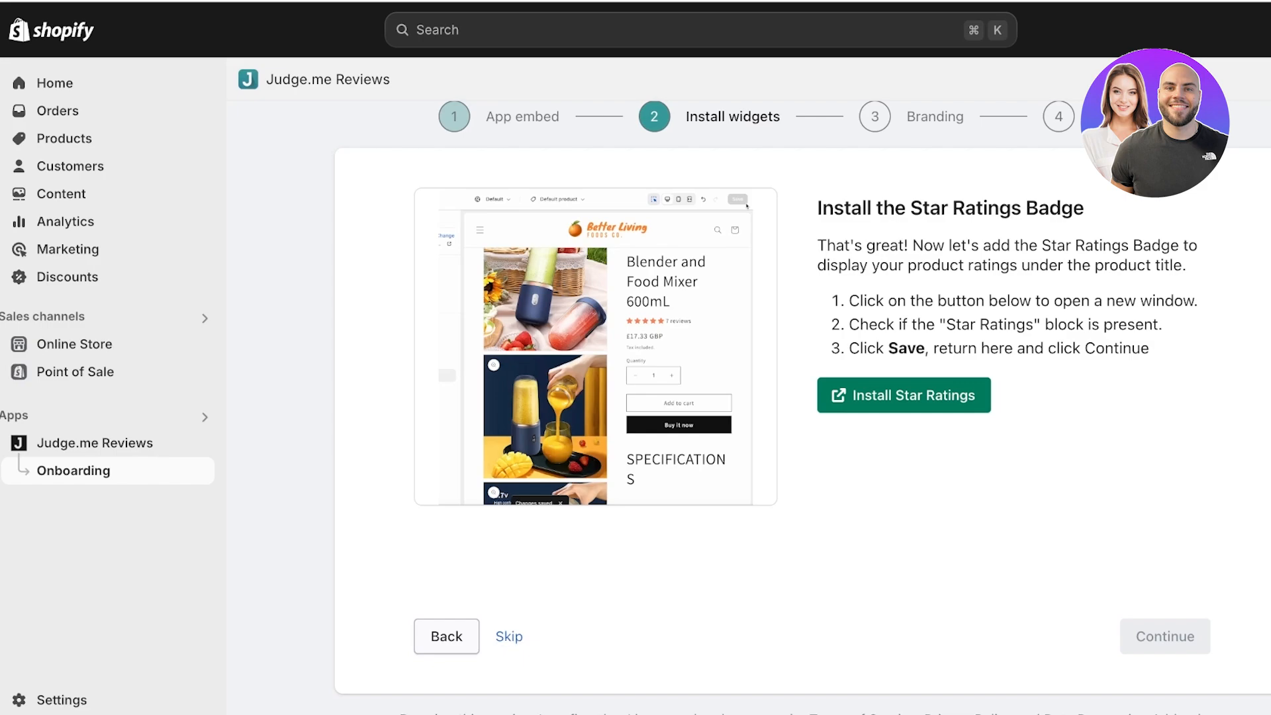
{"action": "left_click", "coordinate": [903, 396]}
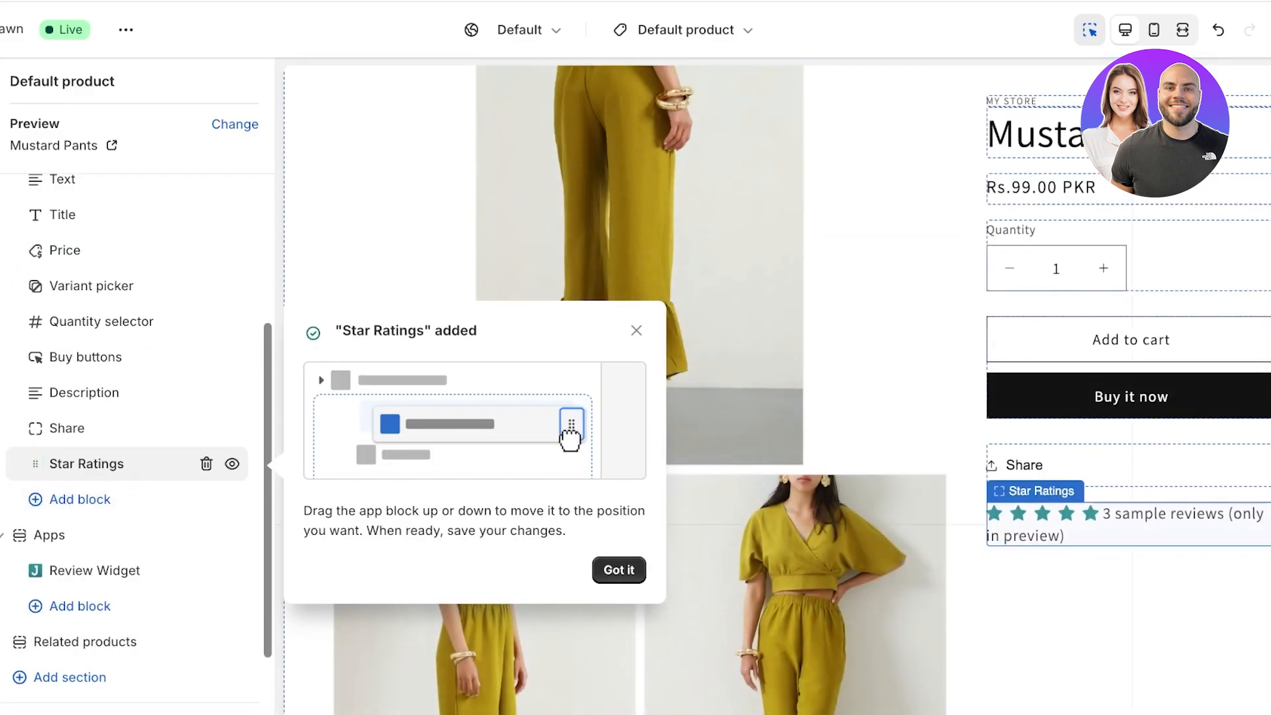
{"action": "scroll", "coordinate": [132, 397], "scroll_direction": "up", "scroll_amount": 1}
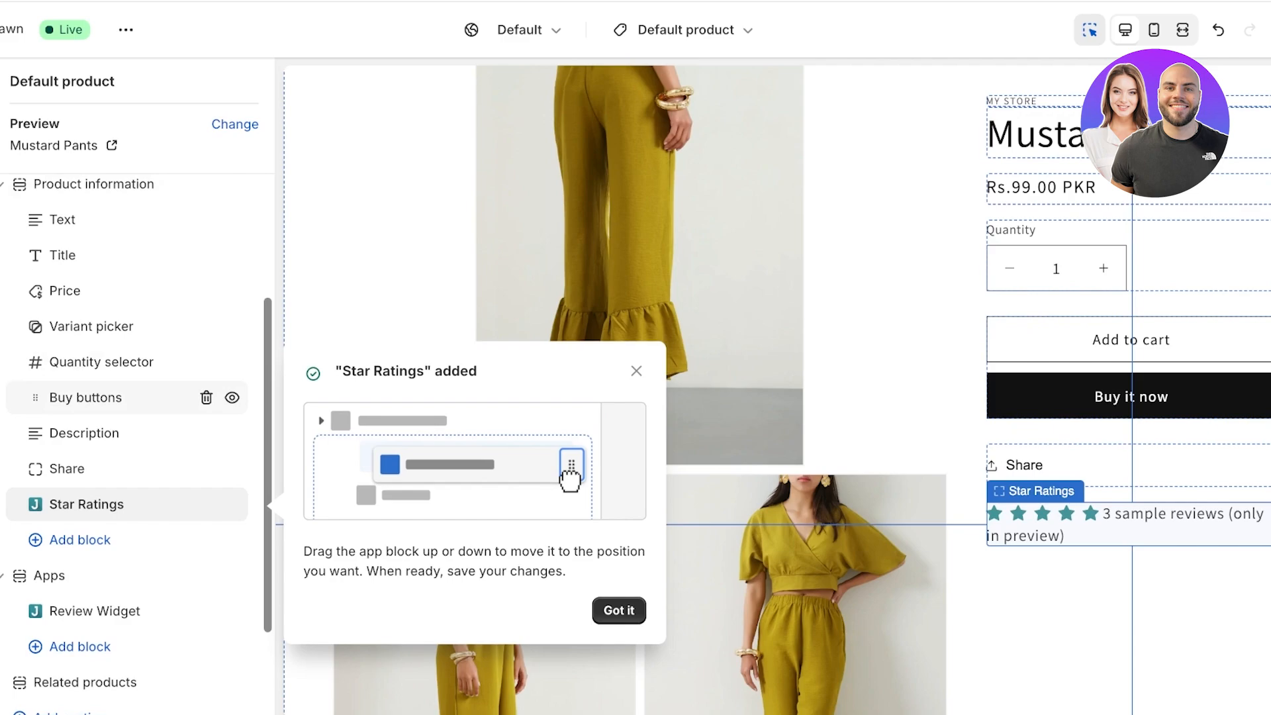
{"action": "scroll", "coordinate": [132, 417], "scroll_direction": "up", "scroll_amount": 1}
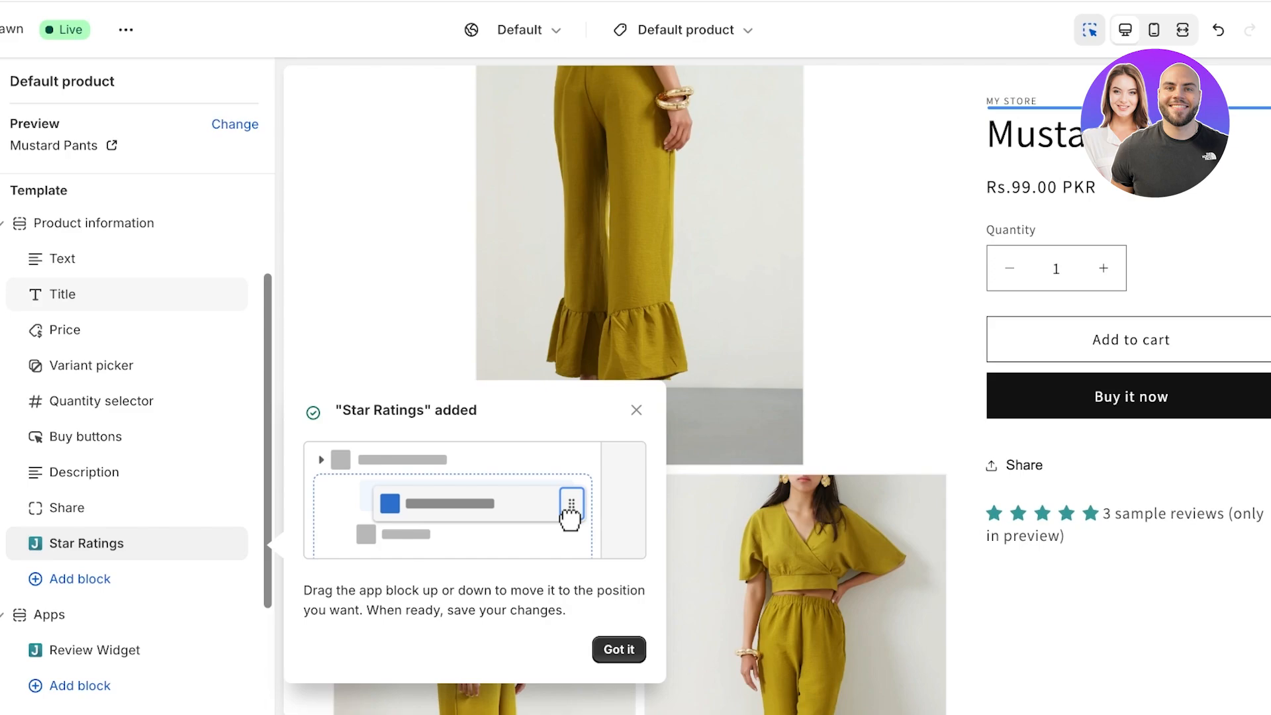
{"action": "left_click_drag", "start_coordinate": [132, 543], "coordinate": [136, 334]}
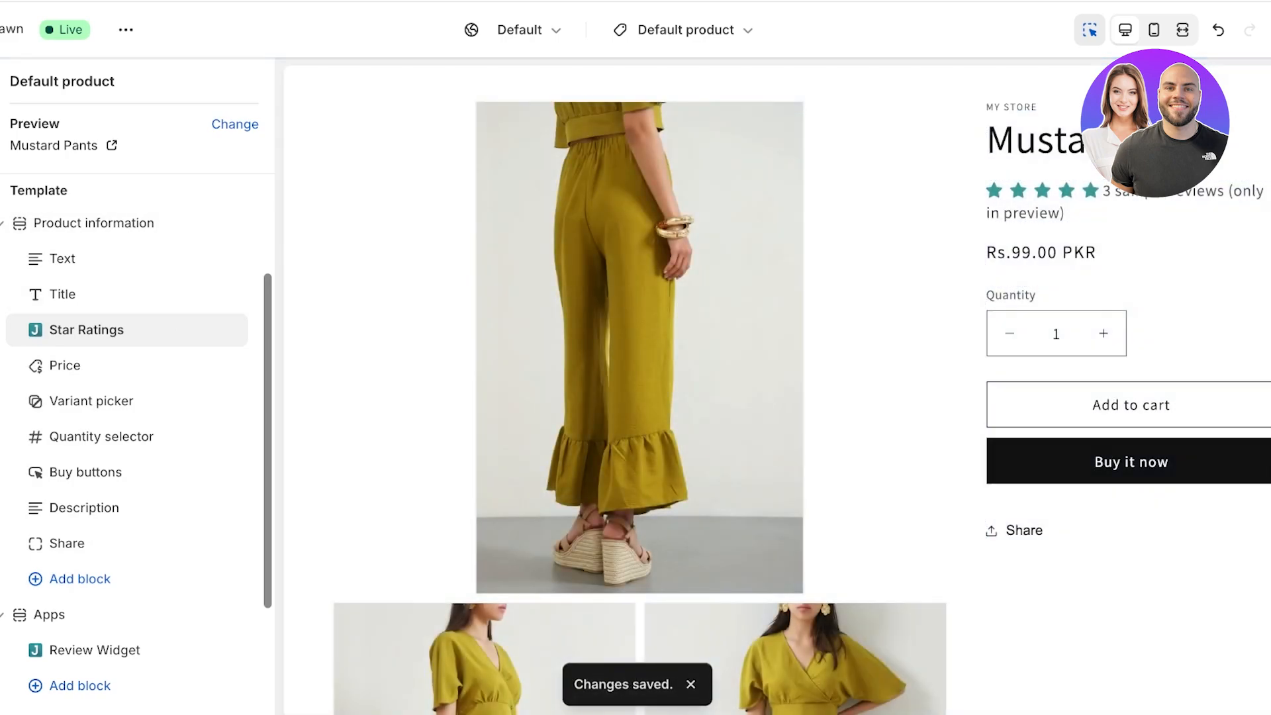
{"action": "key", "text": "ctrl+w"}
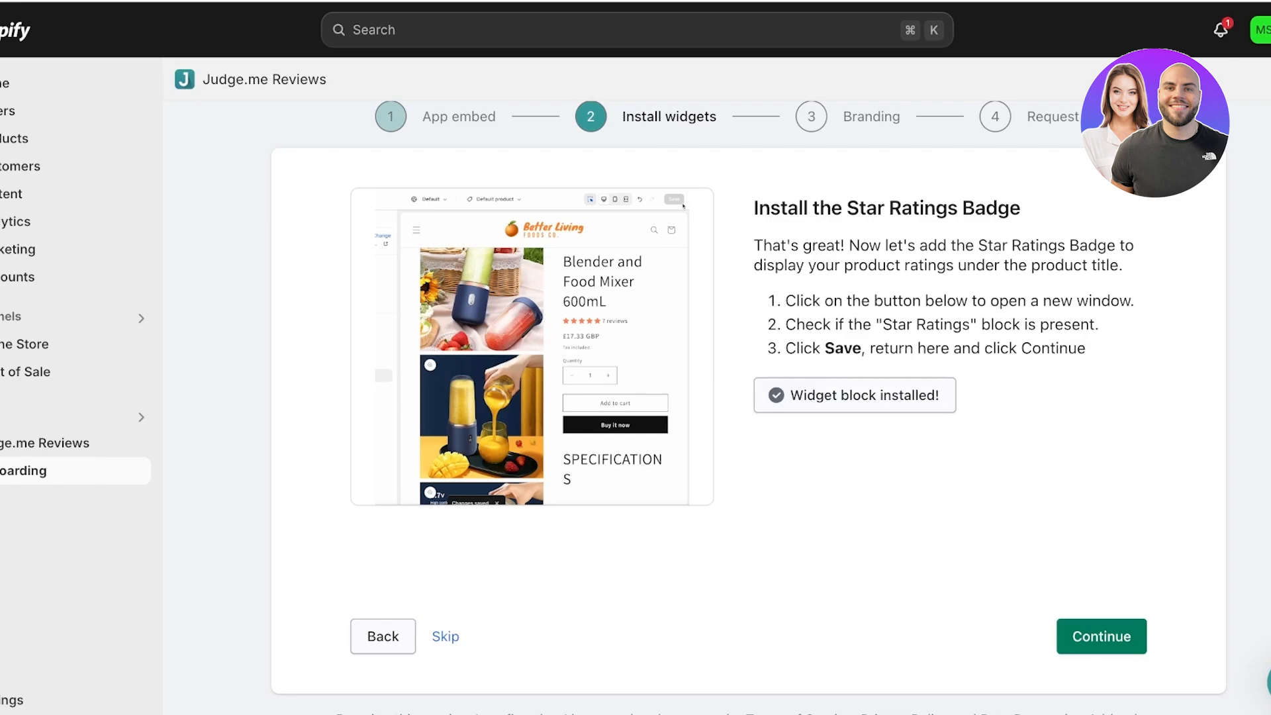
{"action": "key", "text": "Return"}
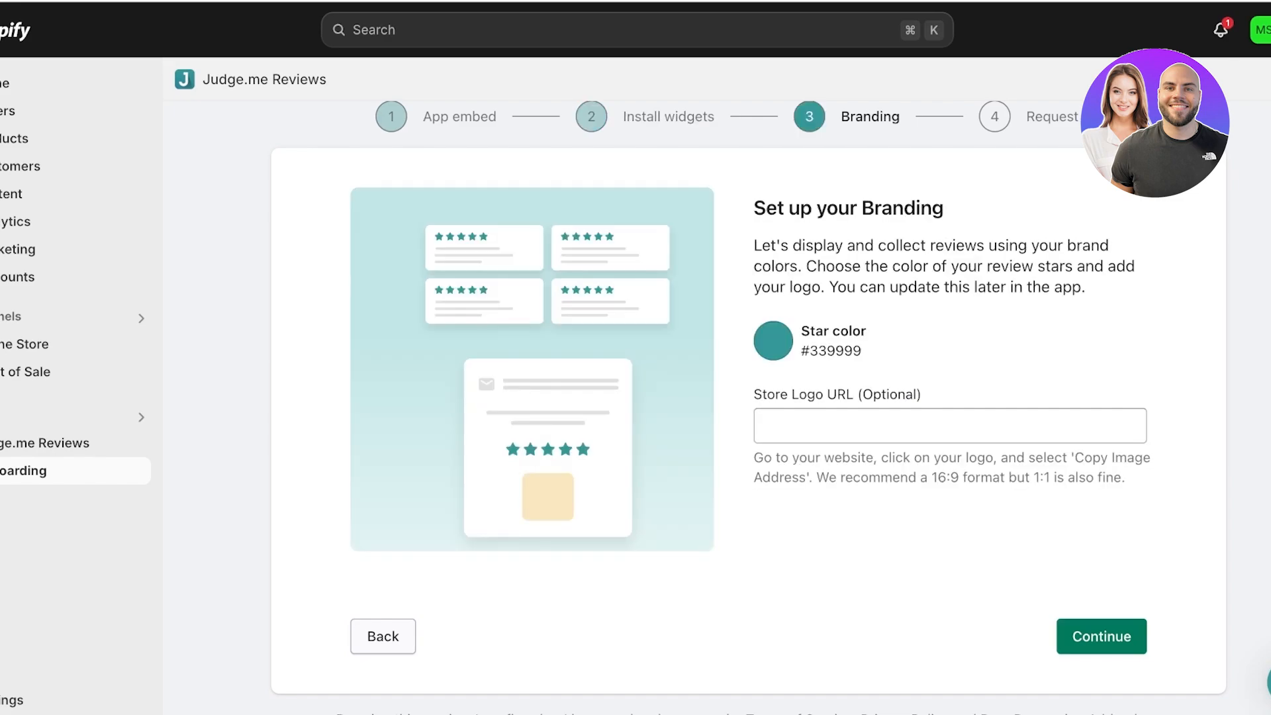
Set the branding star color to bright yellow #F8F11E and continue to the review request stage
{"action": "left_click", "coordinate": [772, 341]}
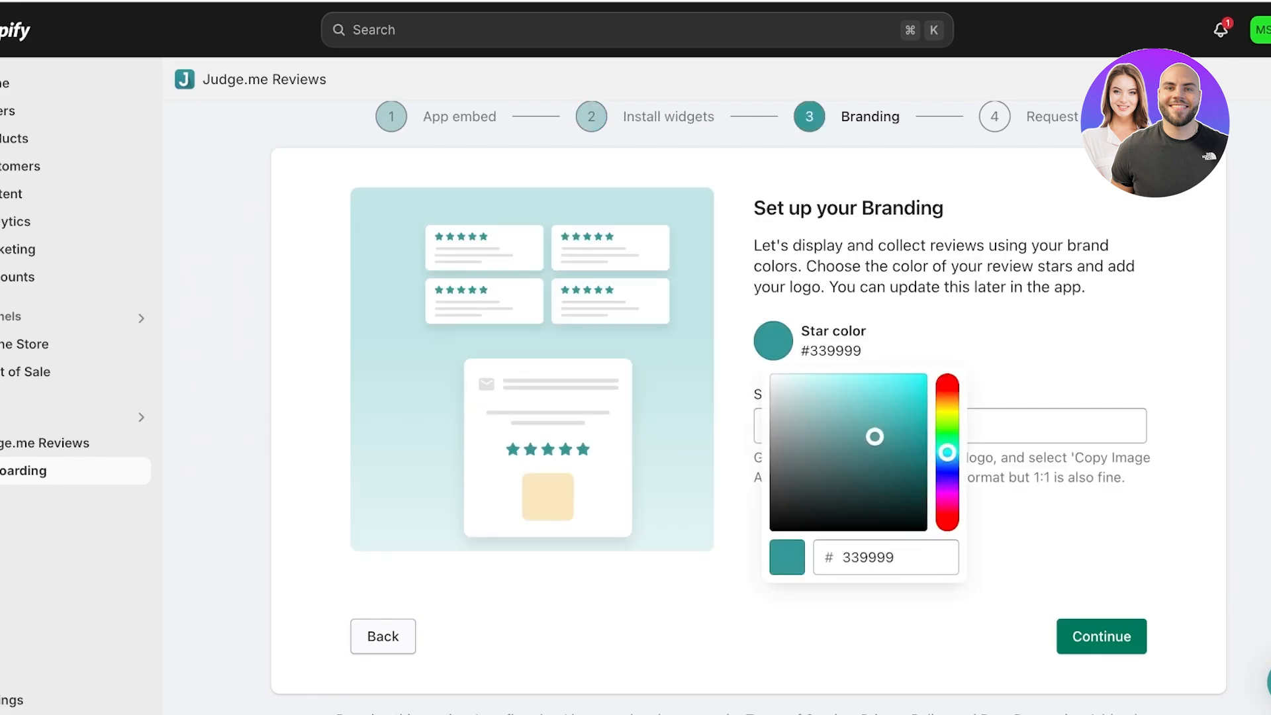
{"action": "left_click_drag", "start_coordinate": [947, 453], "coordinate": [946, 409]}
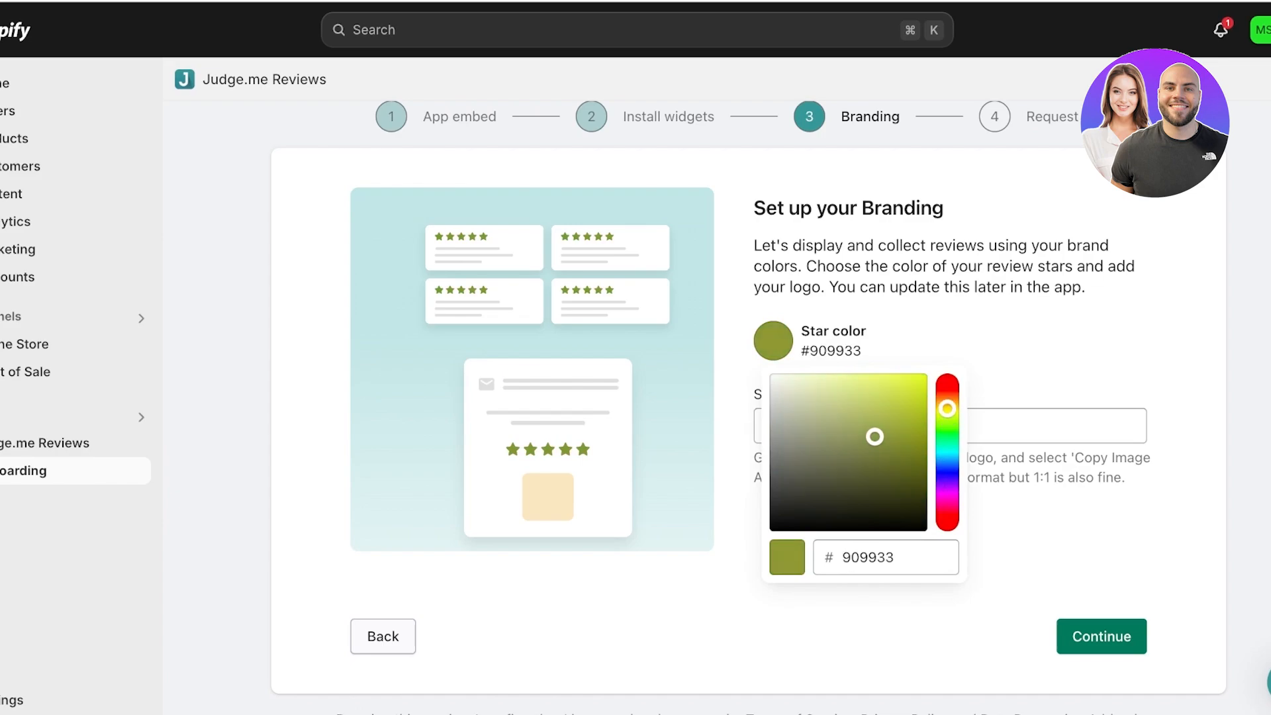
{"action": "left_click_drag", "start_coordinate": [875, 436], "coordinate": [908, 378]}
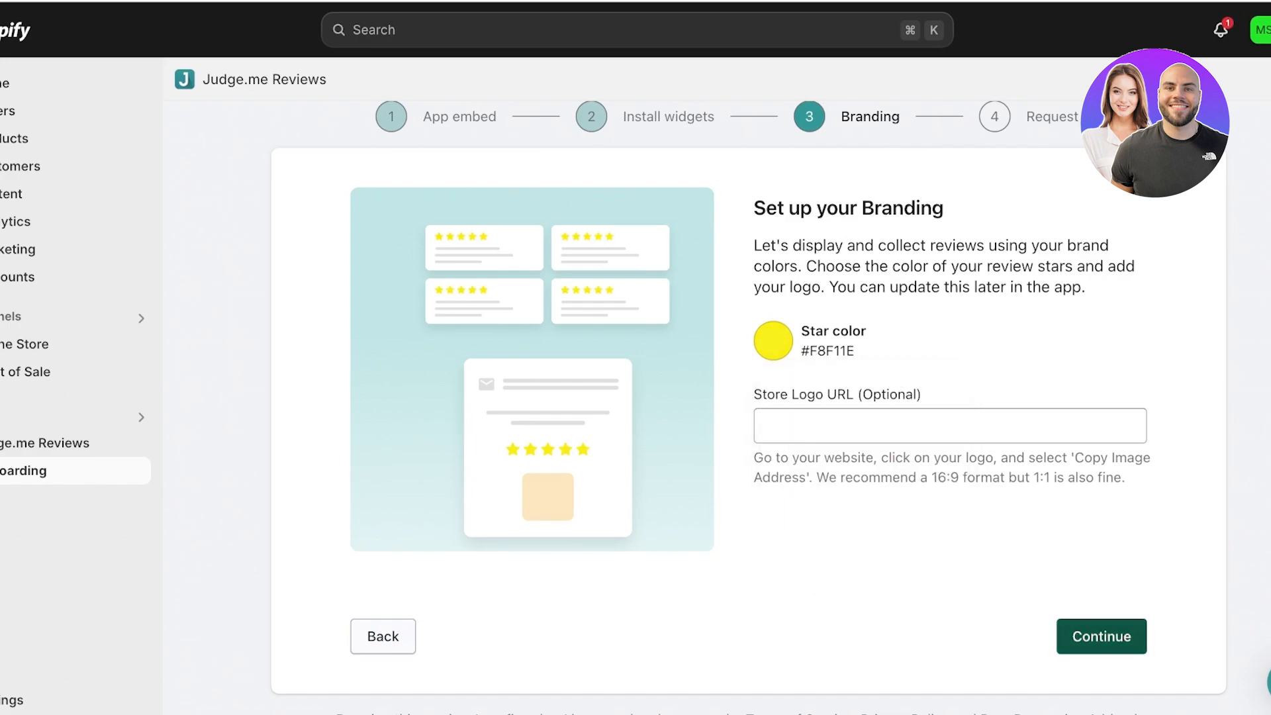
{"action": "left_click", "coordinate": [1102, 636]}
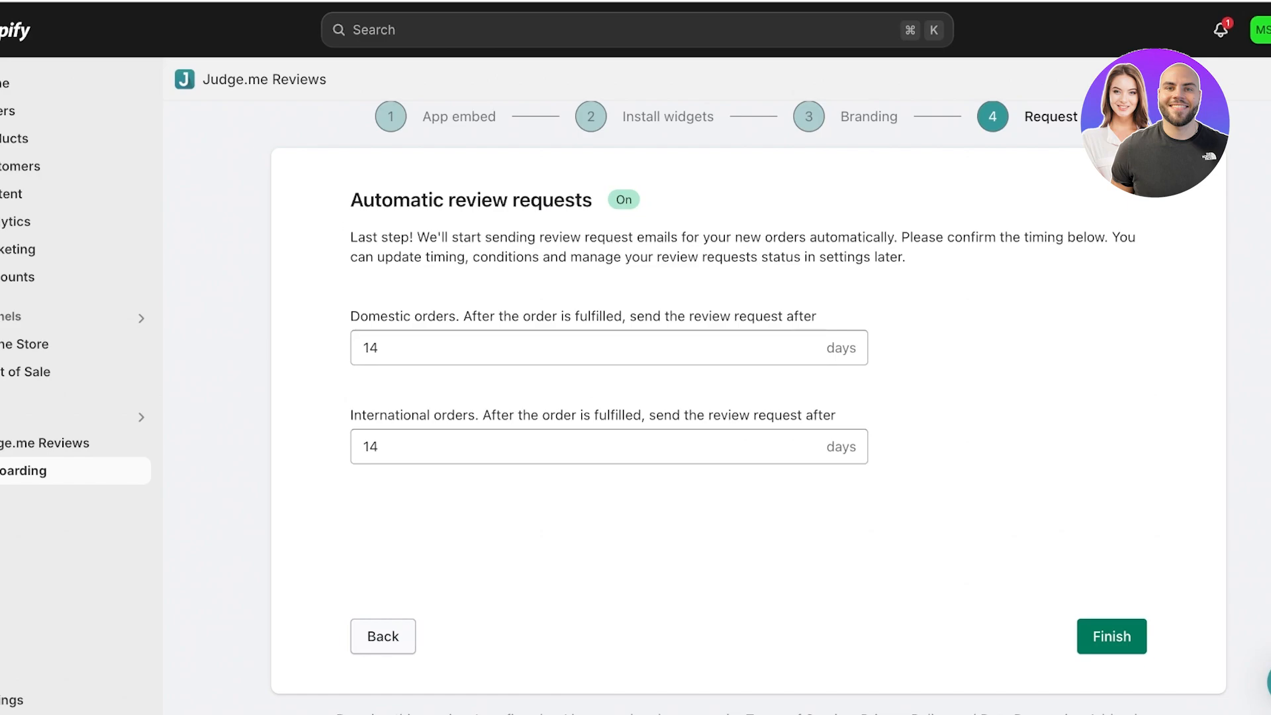
Set automatic review requests to go out 4 days after fulfilment for domestic orders and 10 days for international orders
{"action": "double_click", "coordinate": [372, 348]}
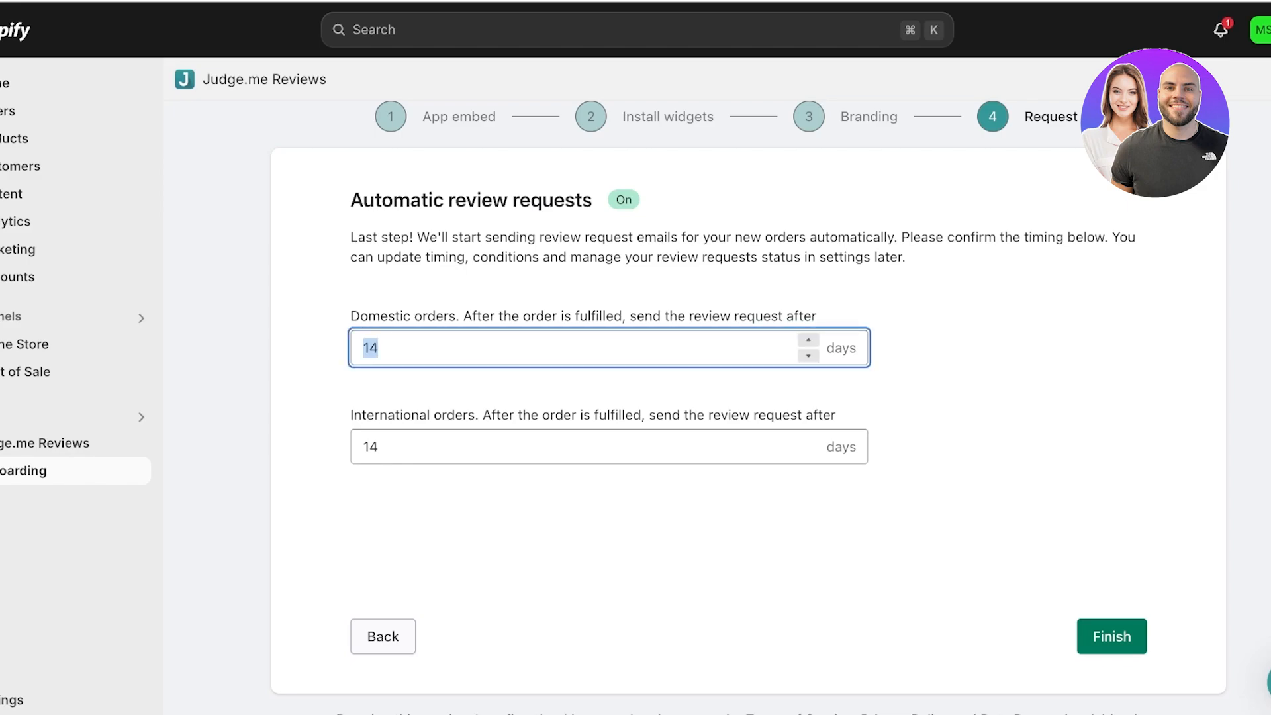
{"action": "key", "text": "BackSpace"}
{"action": "type", "text": "4"}
{"action": "left_click", "coordinate": [378, 447]}
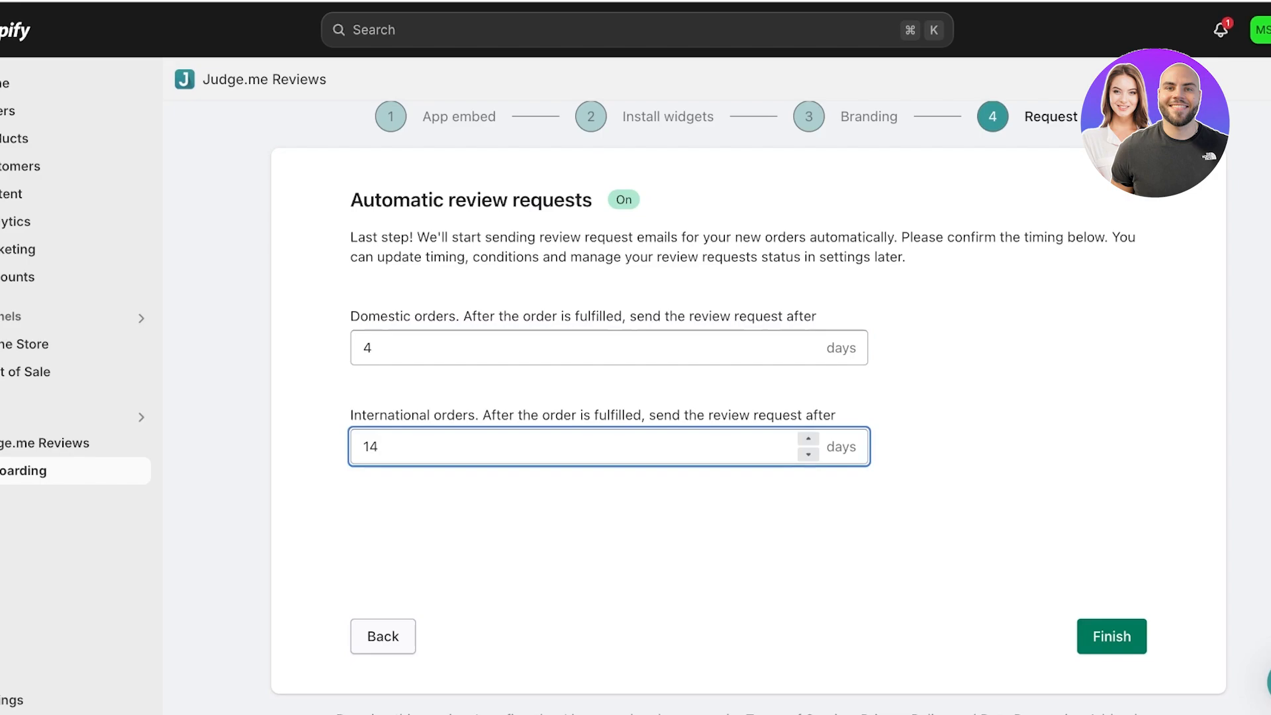
{"action": "key", "text": "BackSpace"}
{"action": "type", "text": "0"}
{"action": "left_click", "coordinate": [609, 529]}
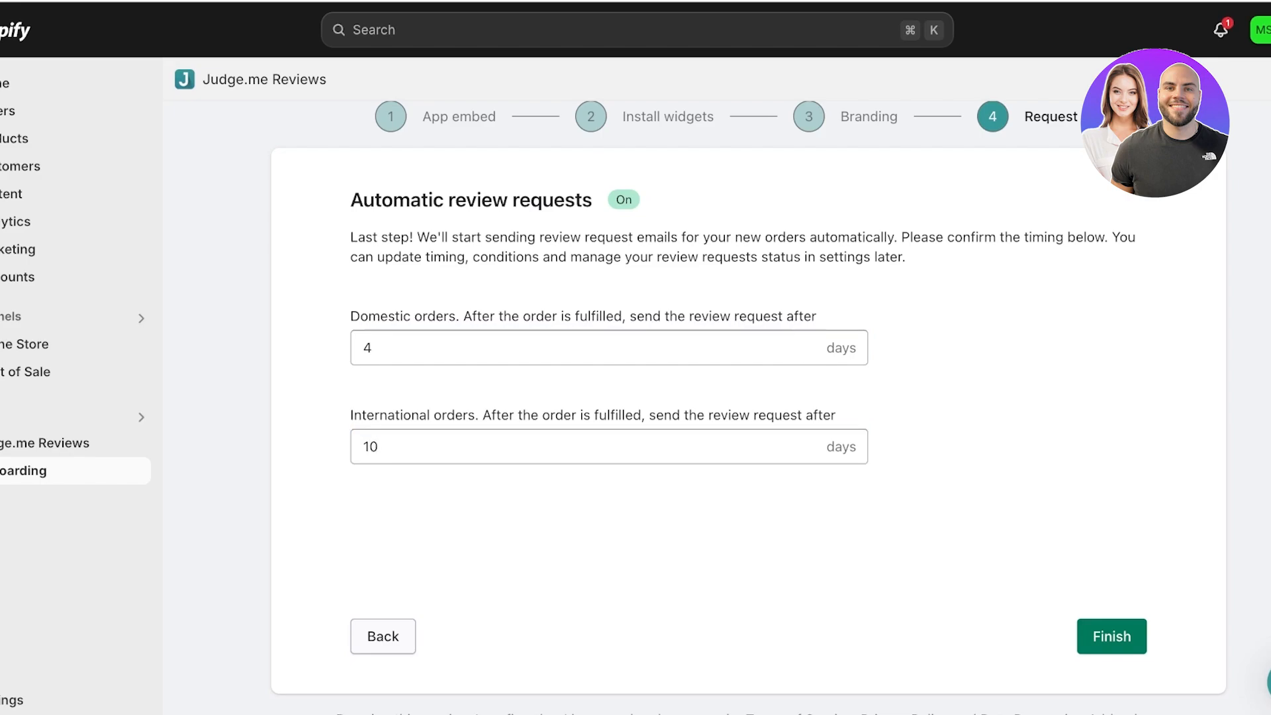
Finish the Judge.me onboarding and open the app's review insights page
{"action": "left_click_drag", "start_coordinate": [482, 315], "coordinate": [678, 315]}
{"action": "left_click", "coordinate": [372, 347]}
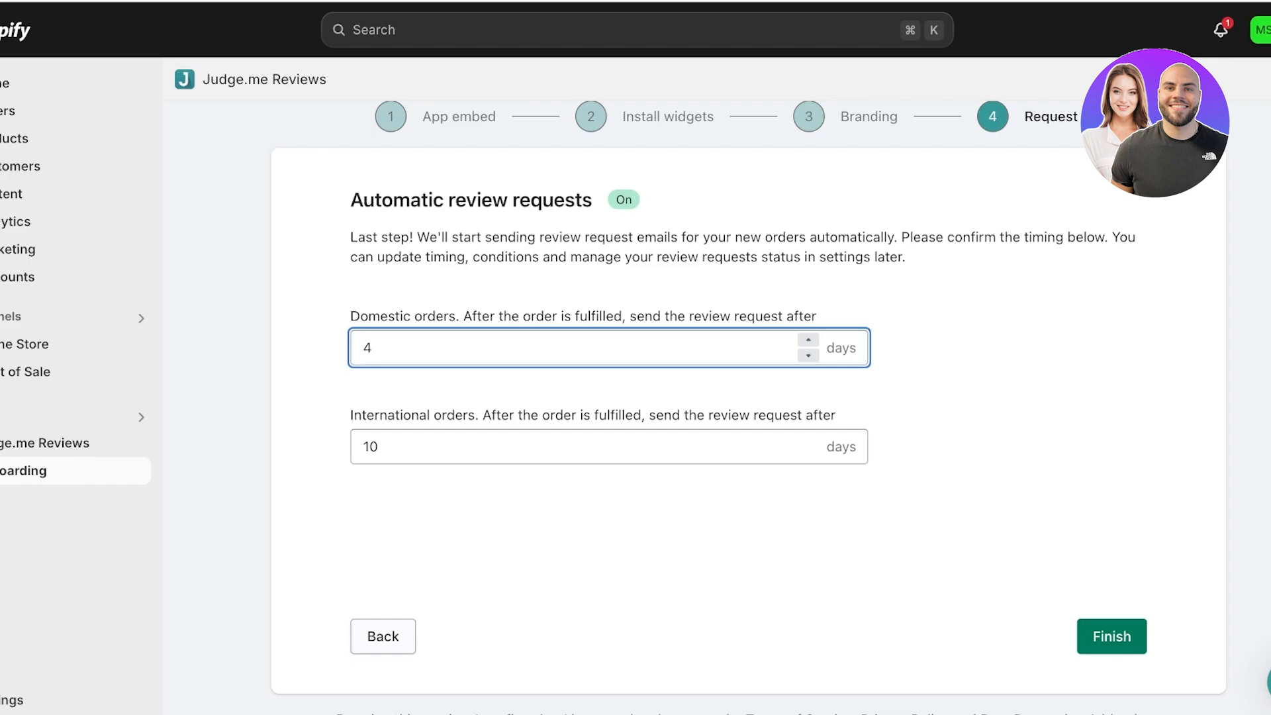
{"action": "key", "text": "Return"}
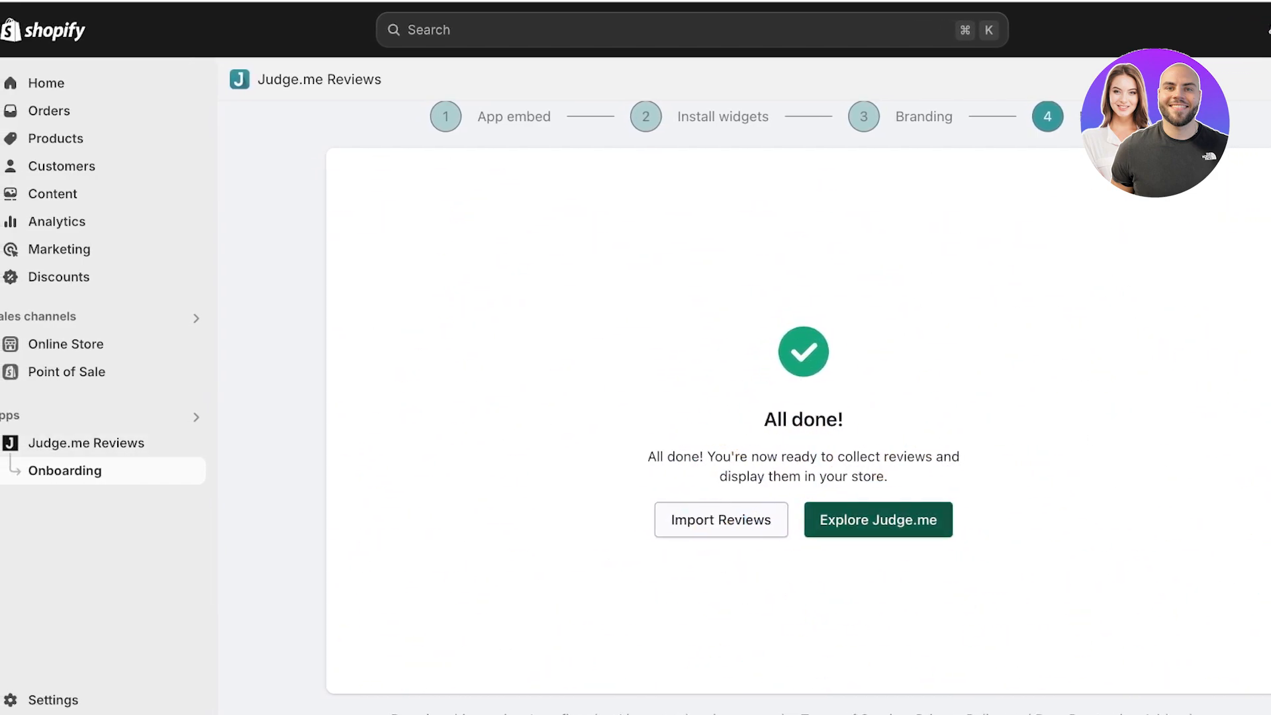
{"action": "left_click", "coordinate": [878, 520]}
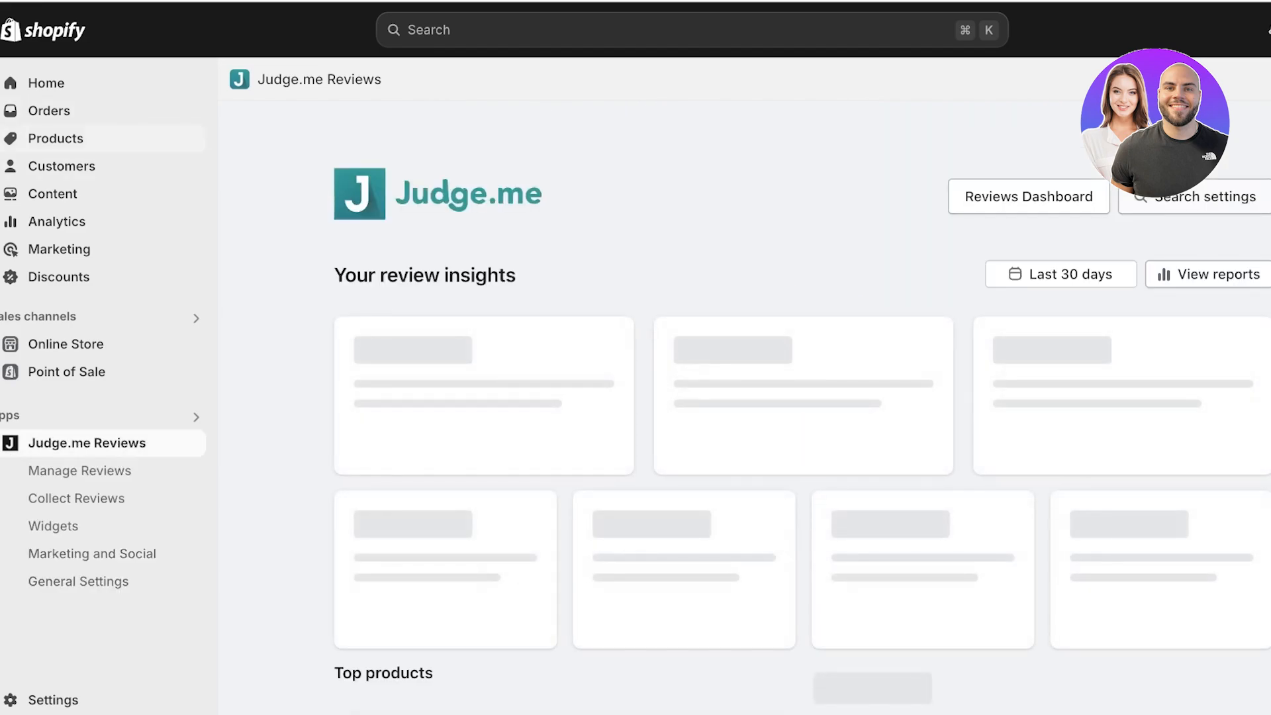
Preview the Mustard Pants product in the online store and examine its Customer Reviews section and review form
{"action": "left_click", "coordinate": [56, 138]}
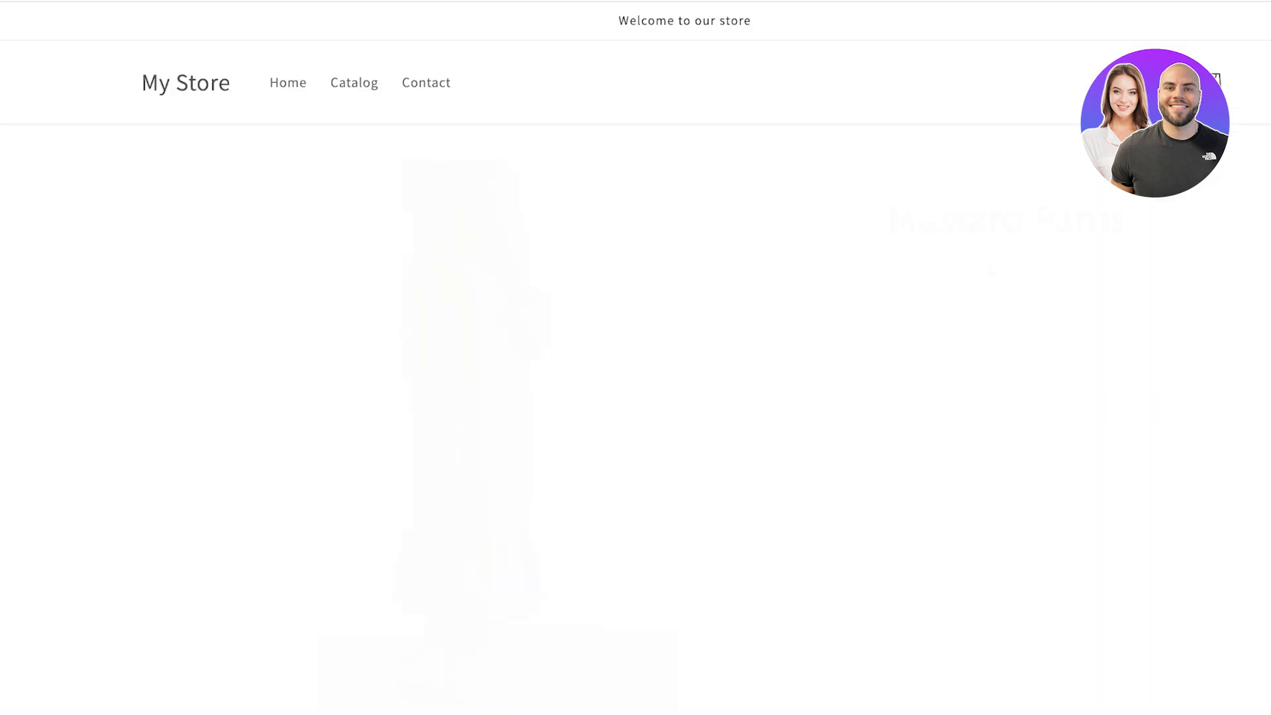
{"action": "scroll", "coordinate": [495, 357], "scroll_direction": "down", "scroll_amount": 6}
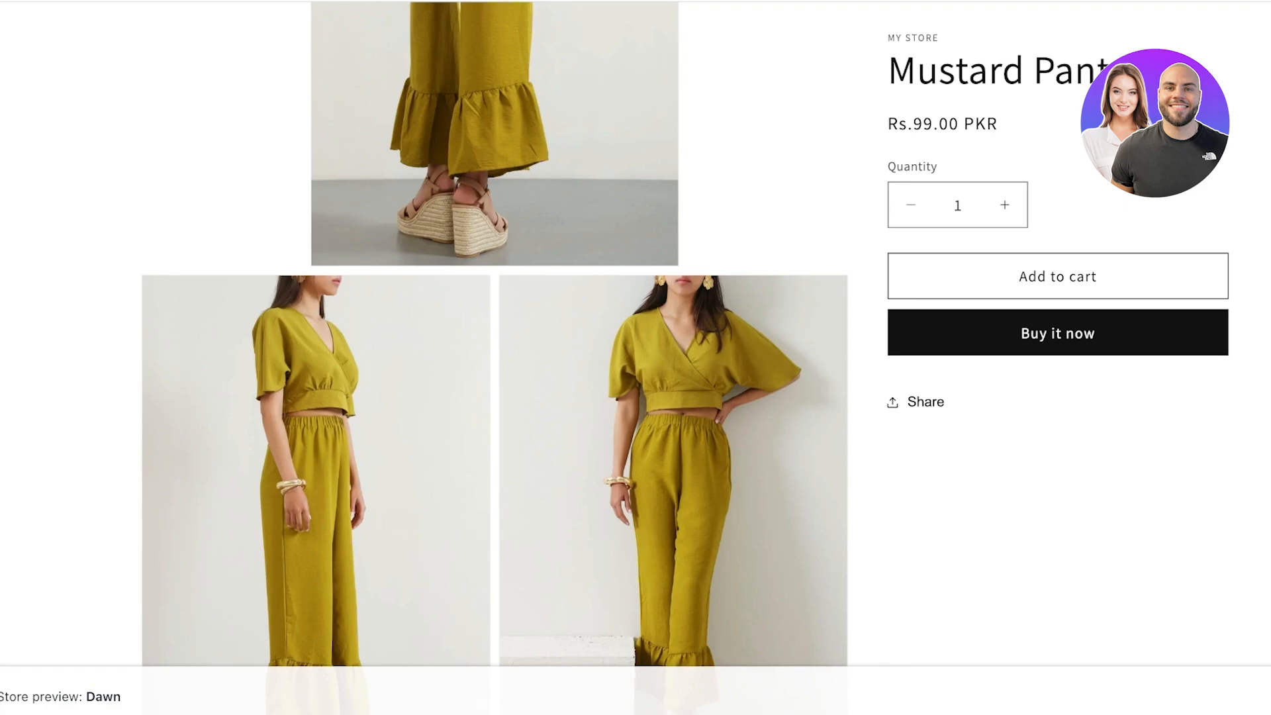
{"action": "scroll", "coordinate": [494, 358], "scroll_direction": "down", "scroll_amount": 12}
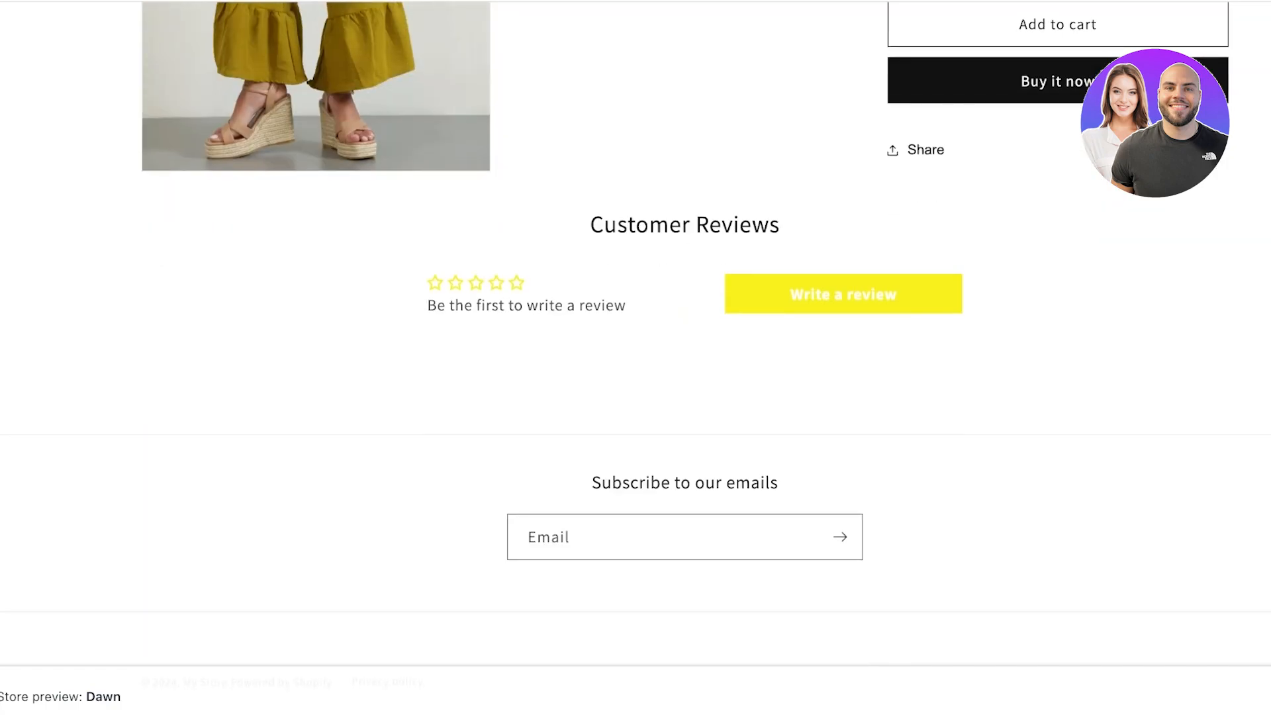
{"action": "scroll", "coordinate": [685, 357], "scroll_direction": "up", "scroll_amount": 1}
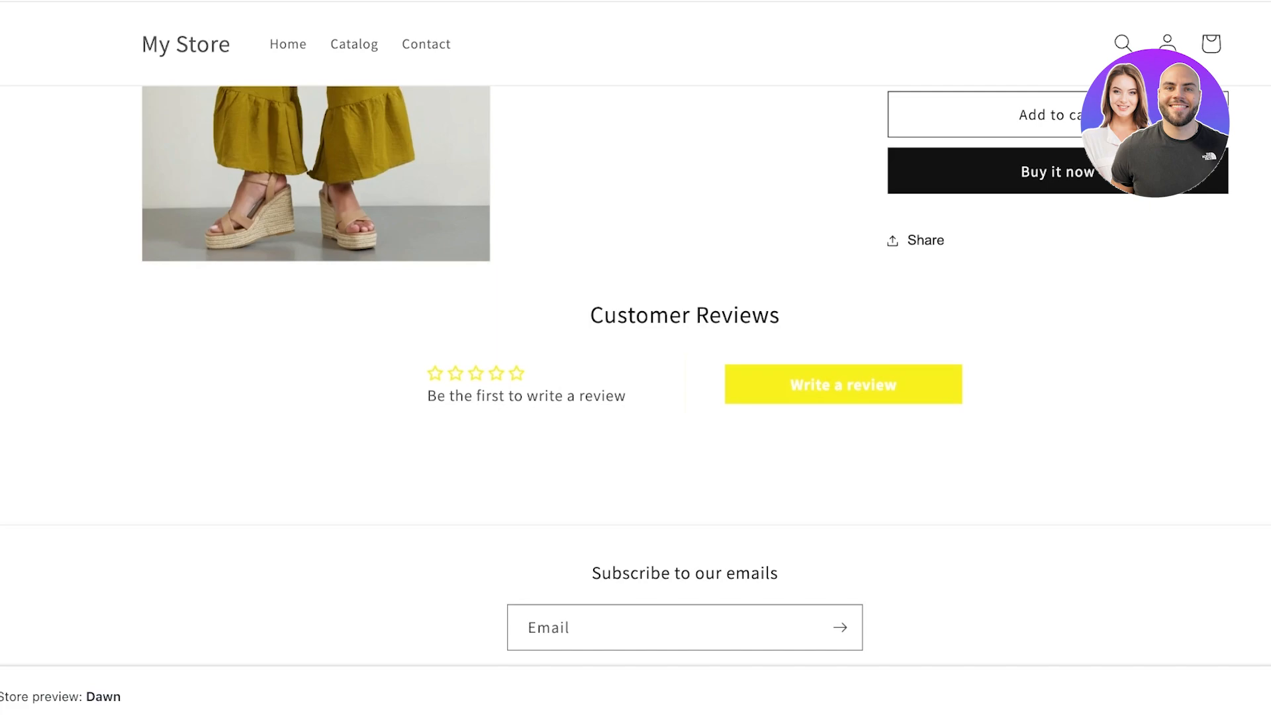
{"action": "left_click", "coordinate": [843, 385]}
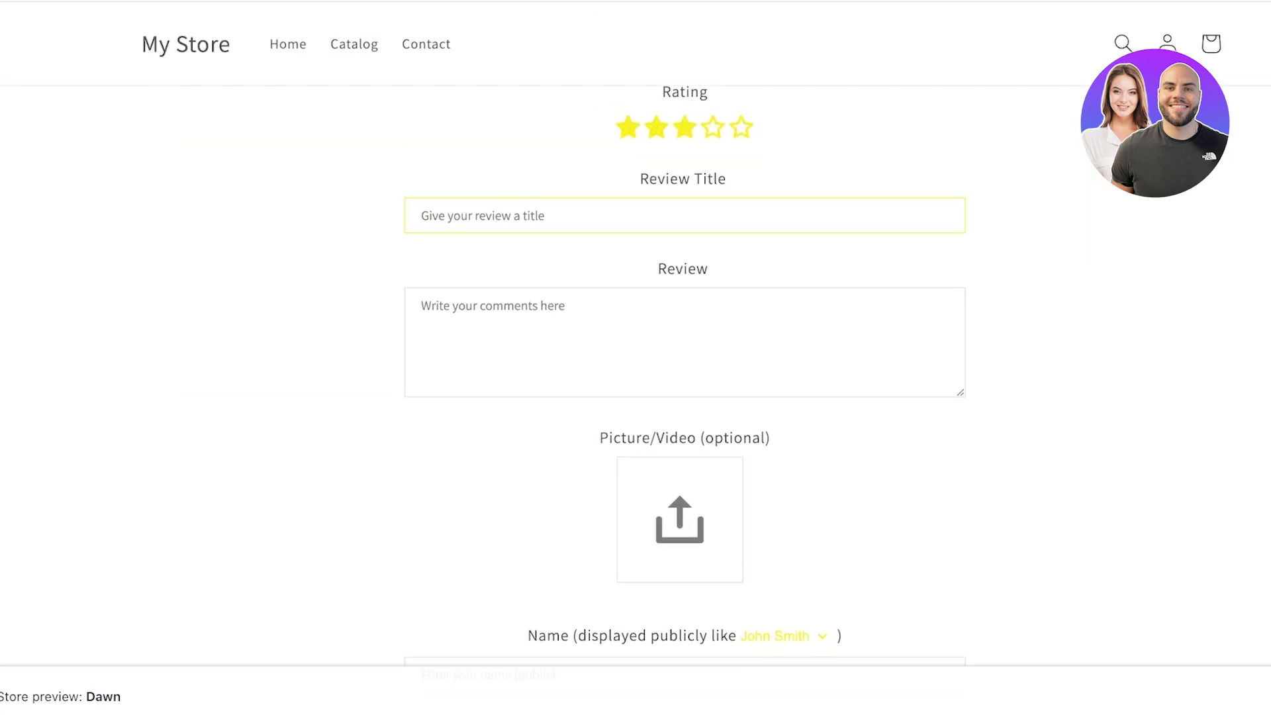
{"action": "scroll", "coordinate": [685, 358], "scroll_direction": "down", "scroll_amount": 3}
{"action": "left_click", "coordinate": [766, 610]}
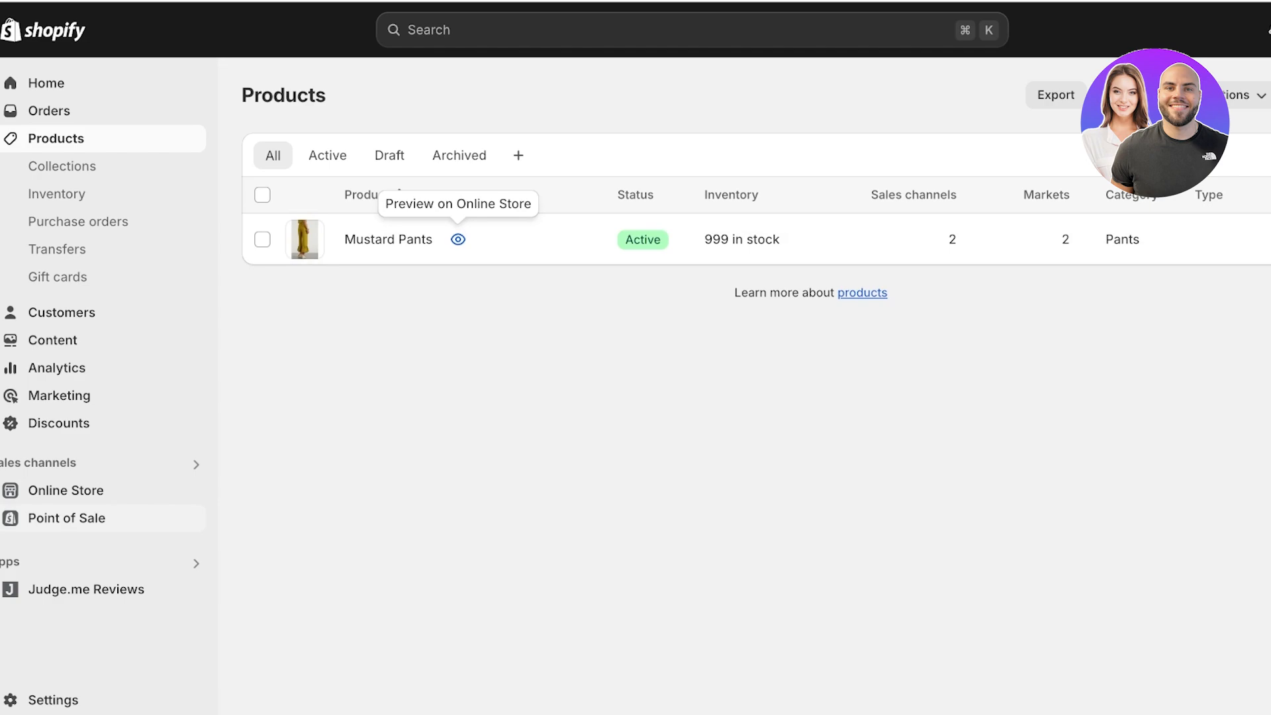
Examine the widgets offered by Judge.me Reviews, from the getting started ones to those for showcasing reviews
{"action": "left_click", "coordinate": [86, 589]}
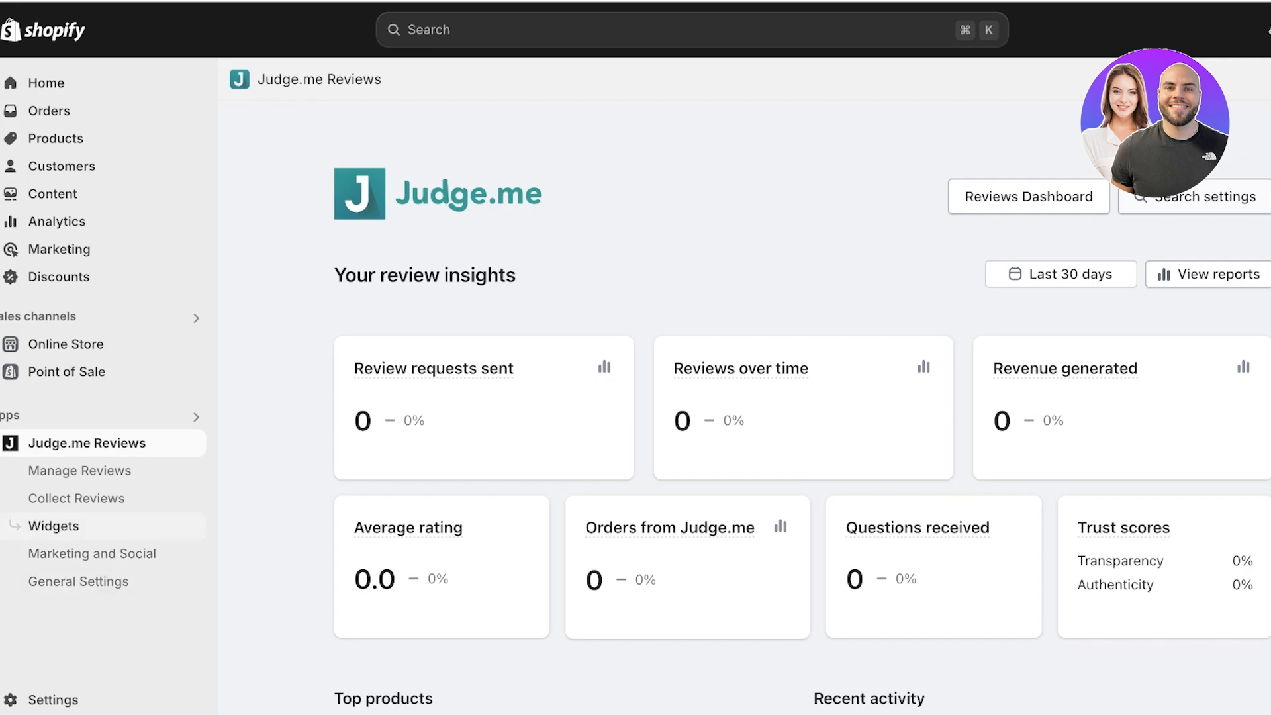
{"action": "left_click", "coordinate": [54, 526]}
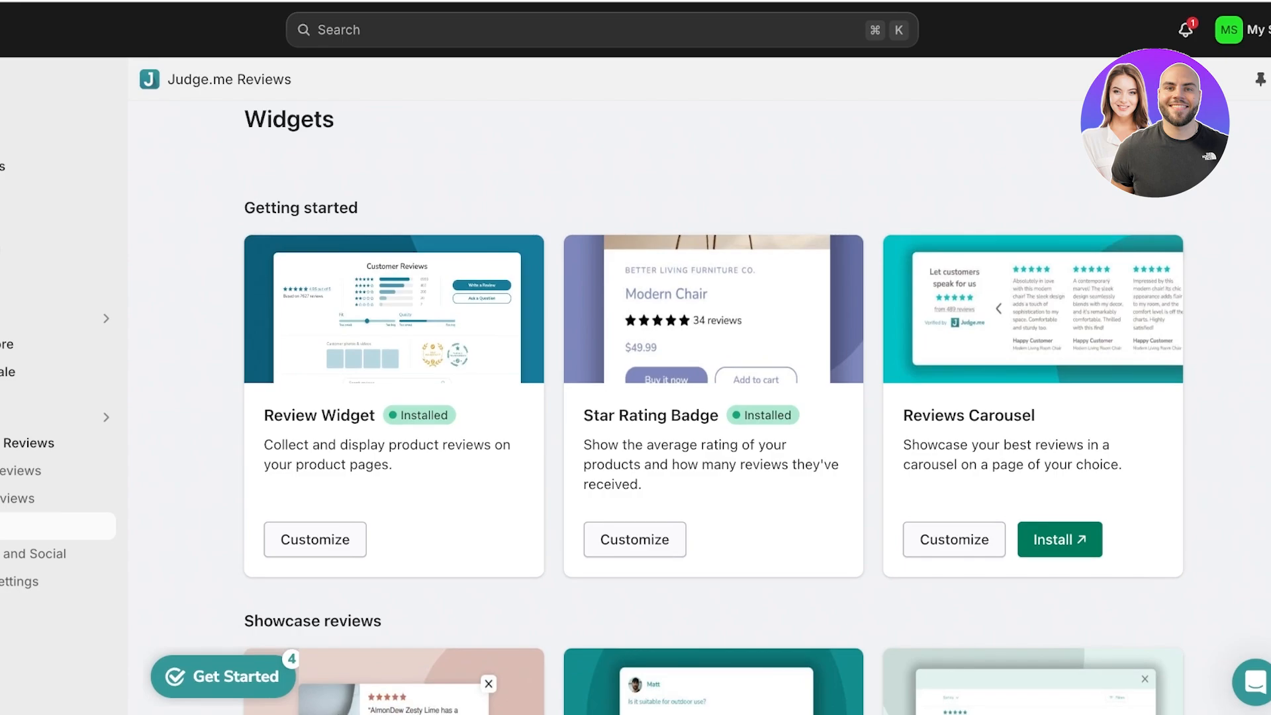
{"action": "scroll", "coordinate": [699, 407], "scroll_direction": "down", "scroll_amount": 1}
{"action": "scroll", "coordinate": [713, 408], "scroll_direction": "down", "scroll_amount": 5}
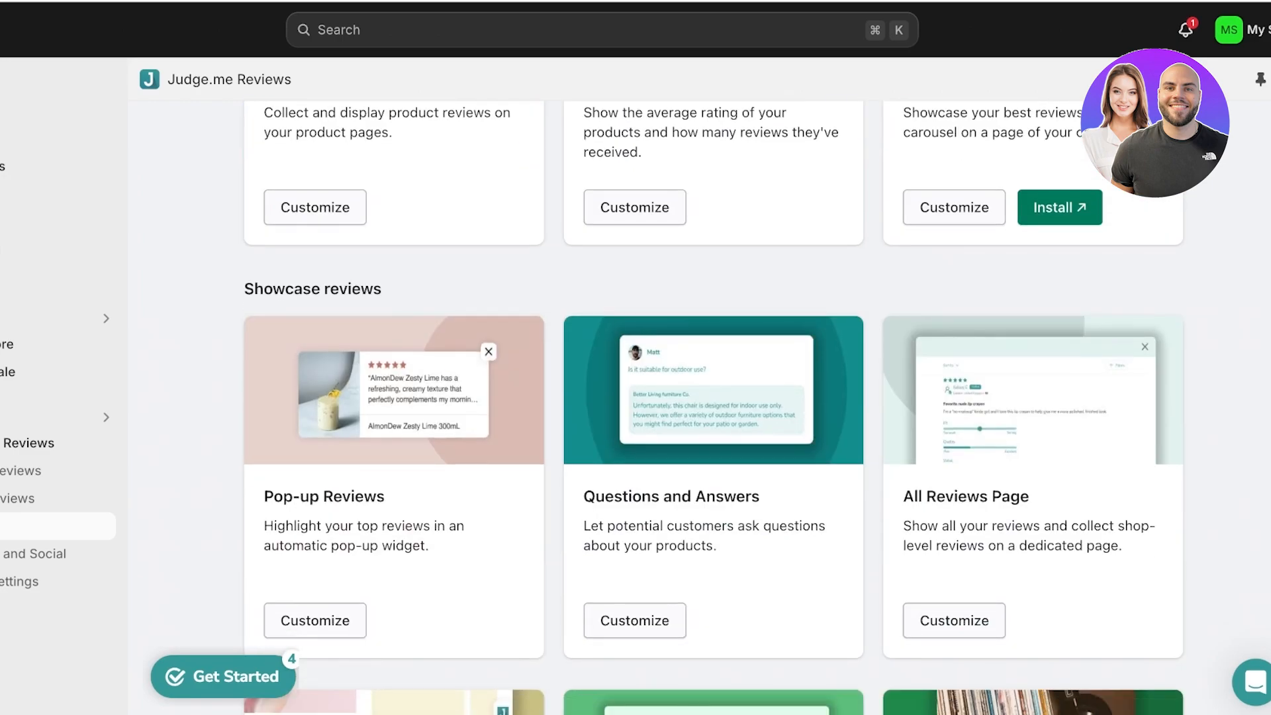
{"action": "scroll", "coordinate": [714, 407], "scroll_direction": "up", "scroll_amount": 1}
{"action": "scroll", "coordinate": [714, 408], "scroll_direction": "down", "scroll_amount": 3}
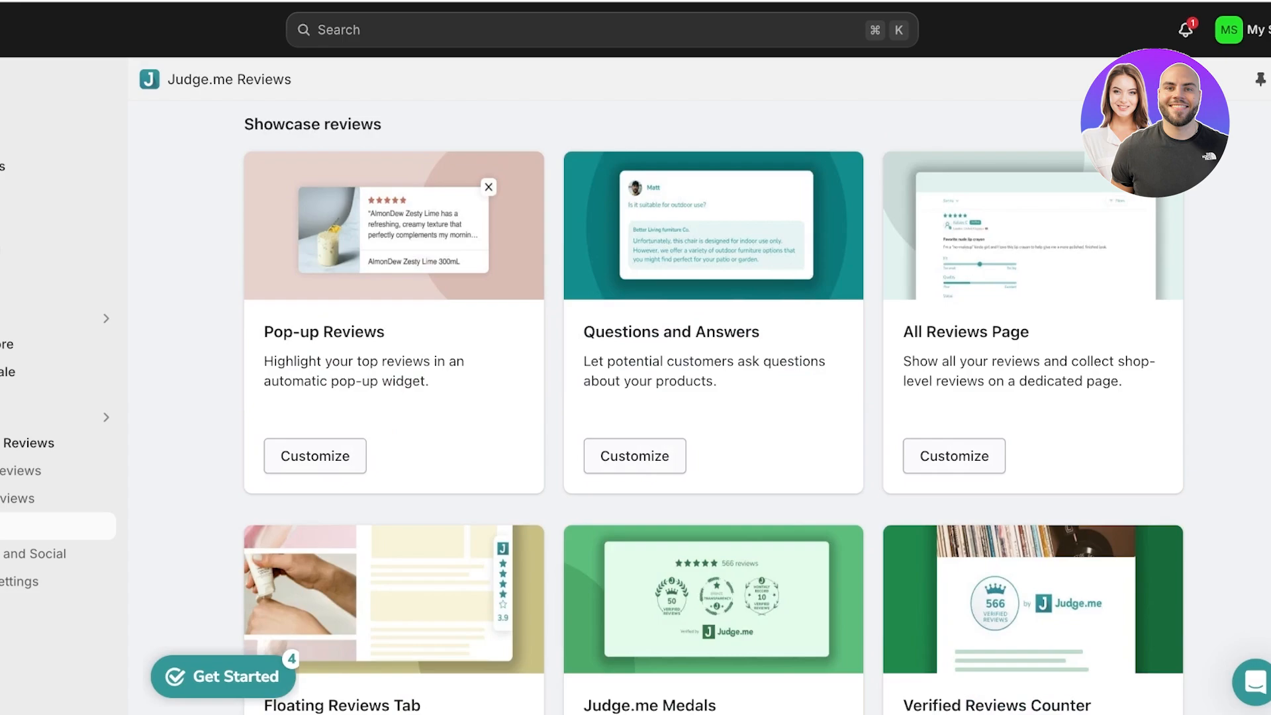
{"action": "scroll", "coordinate": [714, 407], "scroll_direction": "down", "scroll_amount": 3}
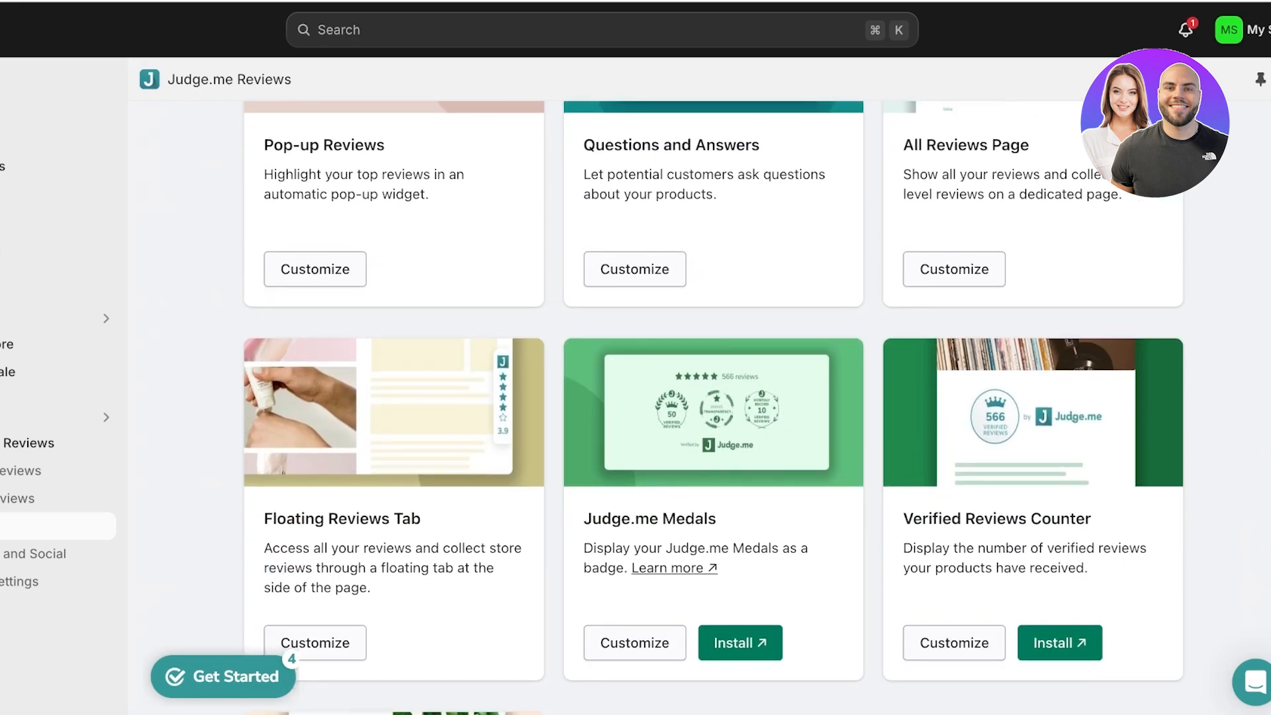
{"action": "scroll", "coordinate": [713, 408], "scroll_direction": "down", "scroll_amount": 7}
{"action": "scroll", "coordinate": [714, 408], "scroll_direction": "up", "scroll_amount": 13}
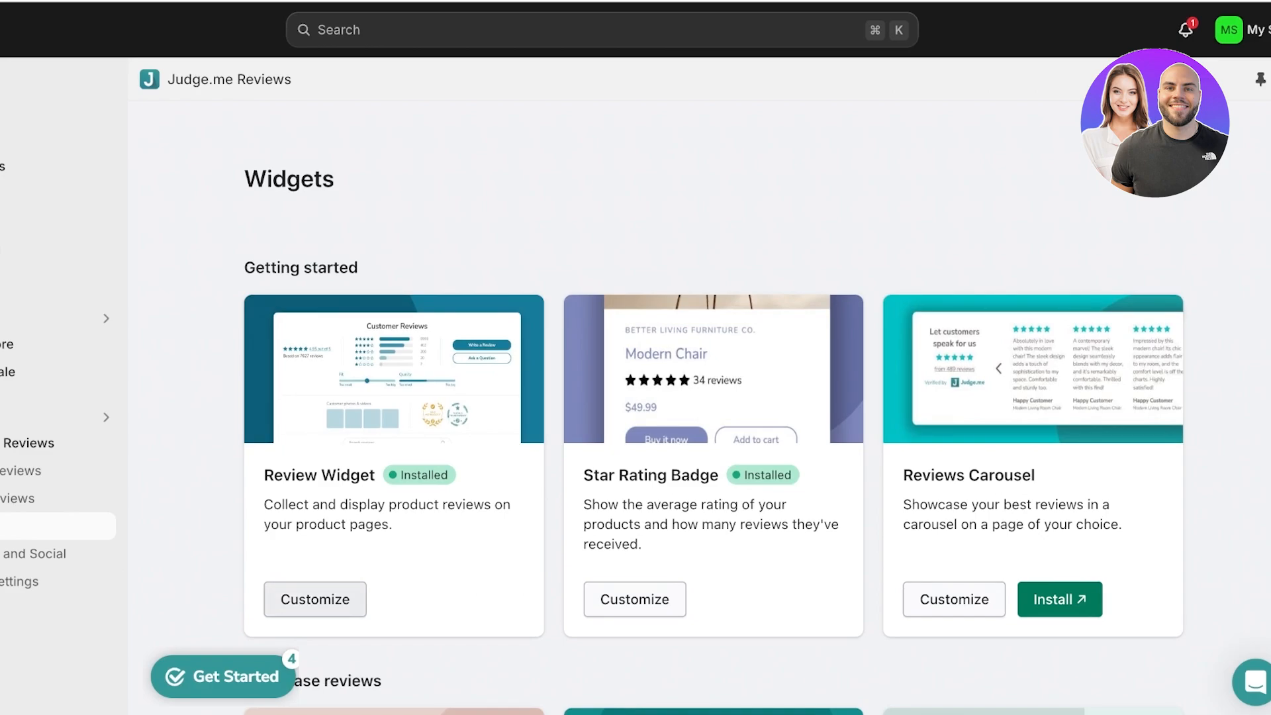
Open the Review Widget's customization settings and change its primary star color to dark purple #4C144E
{"action": "left_click", "coordinate": [315, 599]}
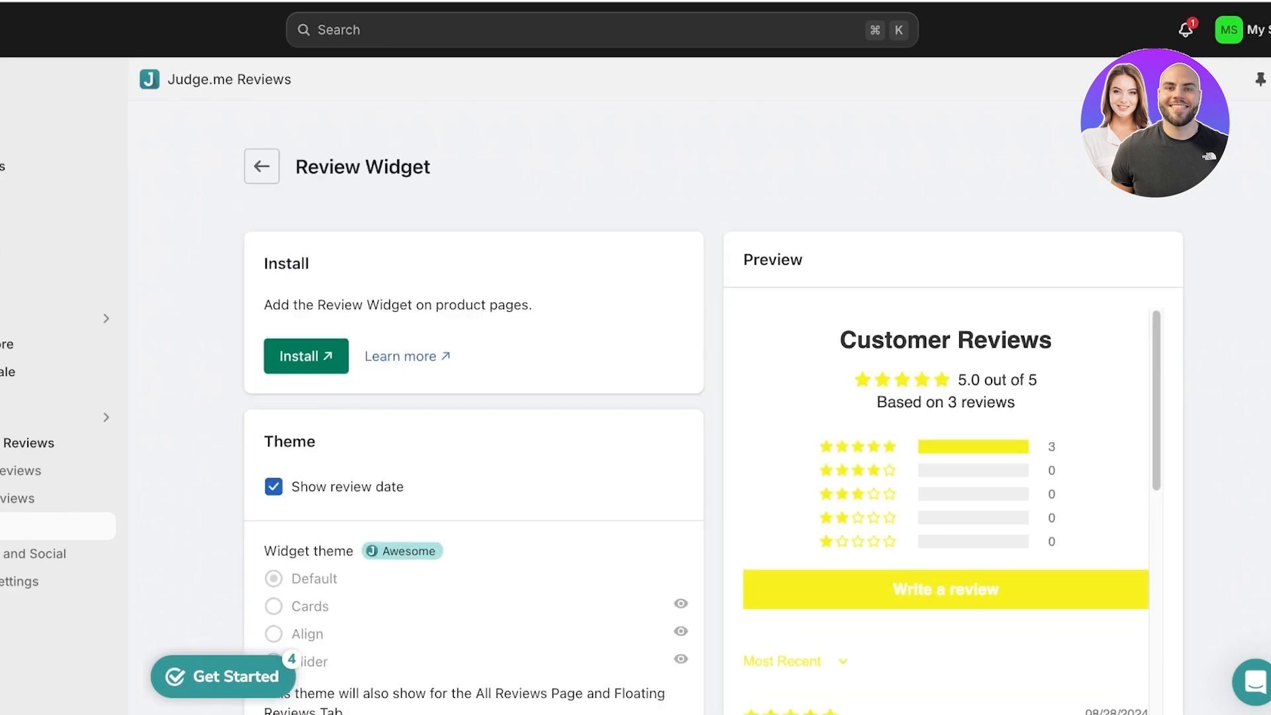
{"action": "scroll", "coordinate": [713, 409], "scroll_direction": "down", "scroll_amount": 1}
{"action": "scroll", "coordinate": [713, 409], "scroll_direction": "down", "scroll_amount": 3}
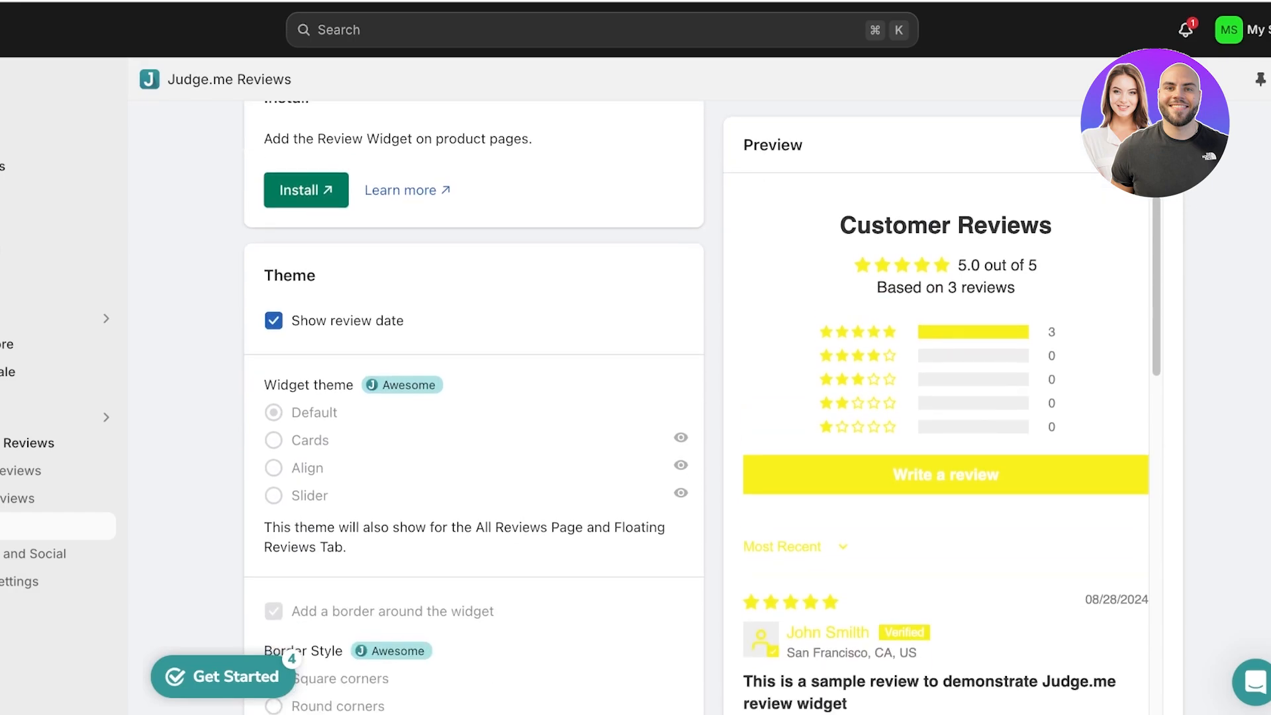
{"action": "scroll", "coordinate": [474, 407], "scroll_direction": "down", "scroll_amount": 7}
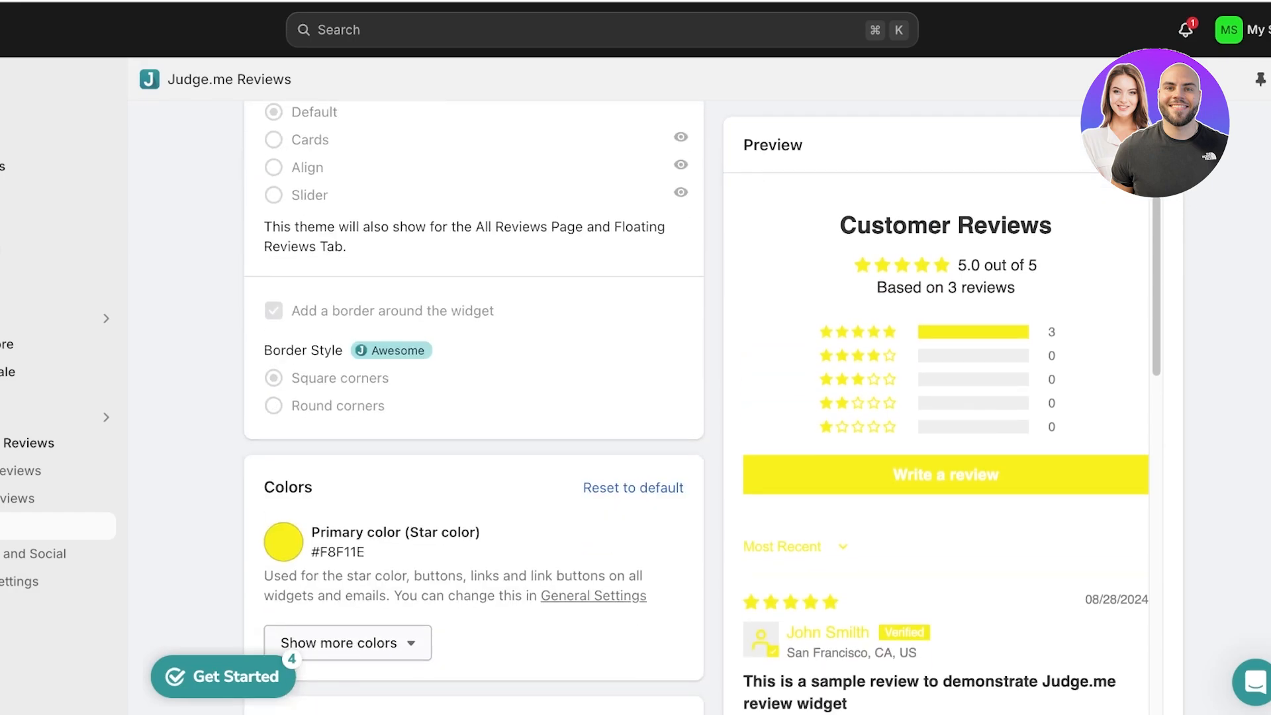
{"action": "scroll", "coordinate": [473, 407], "scroll_direction": "up", "scroll_amount": 1}
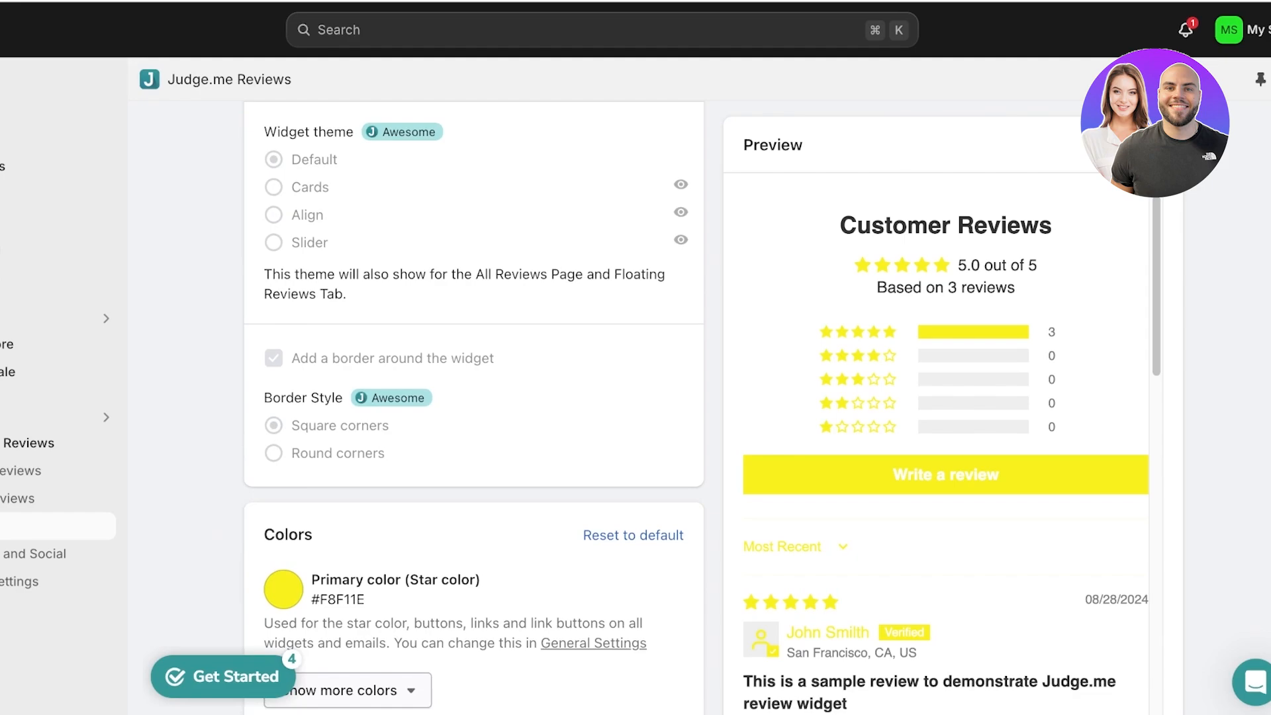
{"action": "scroll", "coordinate": [473, 407], "scroll_direction": "down", "scroll_amount": 4}
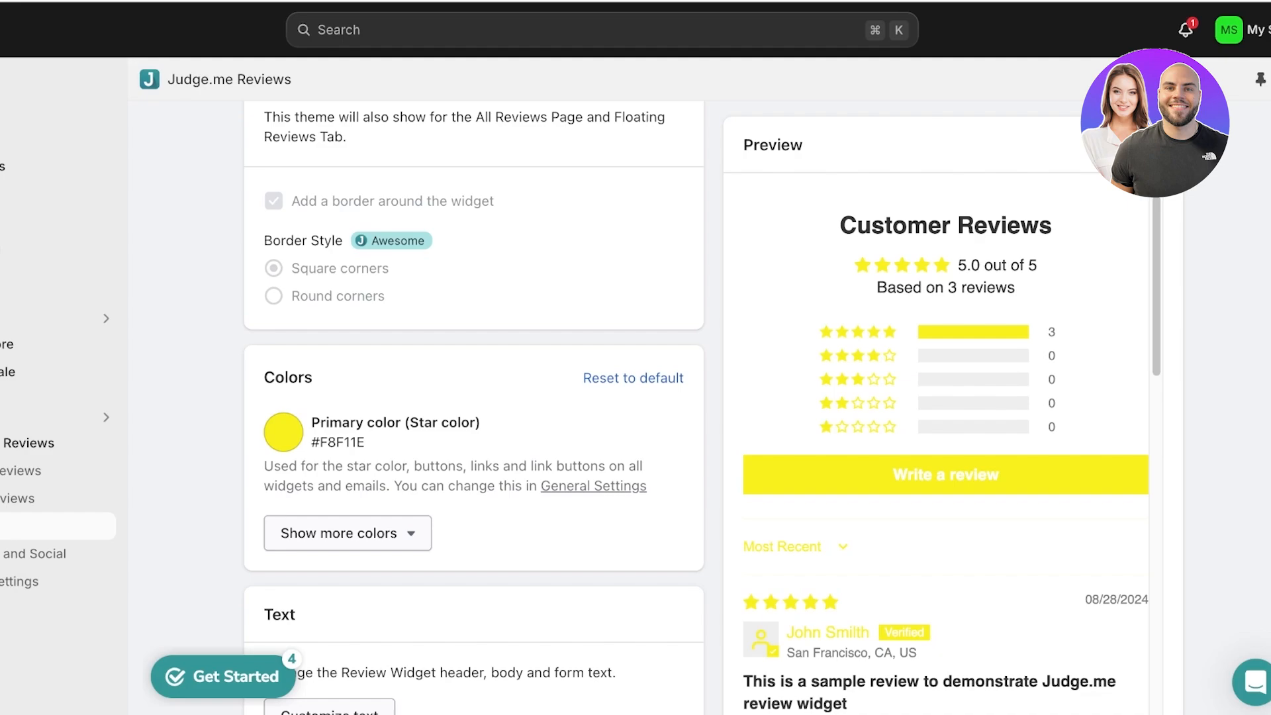
{"action": "left_click", "coordinate": [283, 432]}
{"action": "left_click_drag", "start_coordinate": [420, 198], "coordinate": [394, 306]}
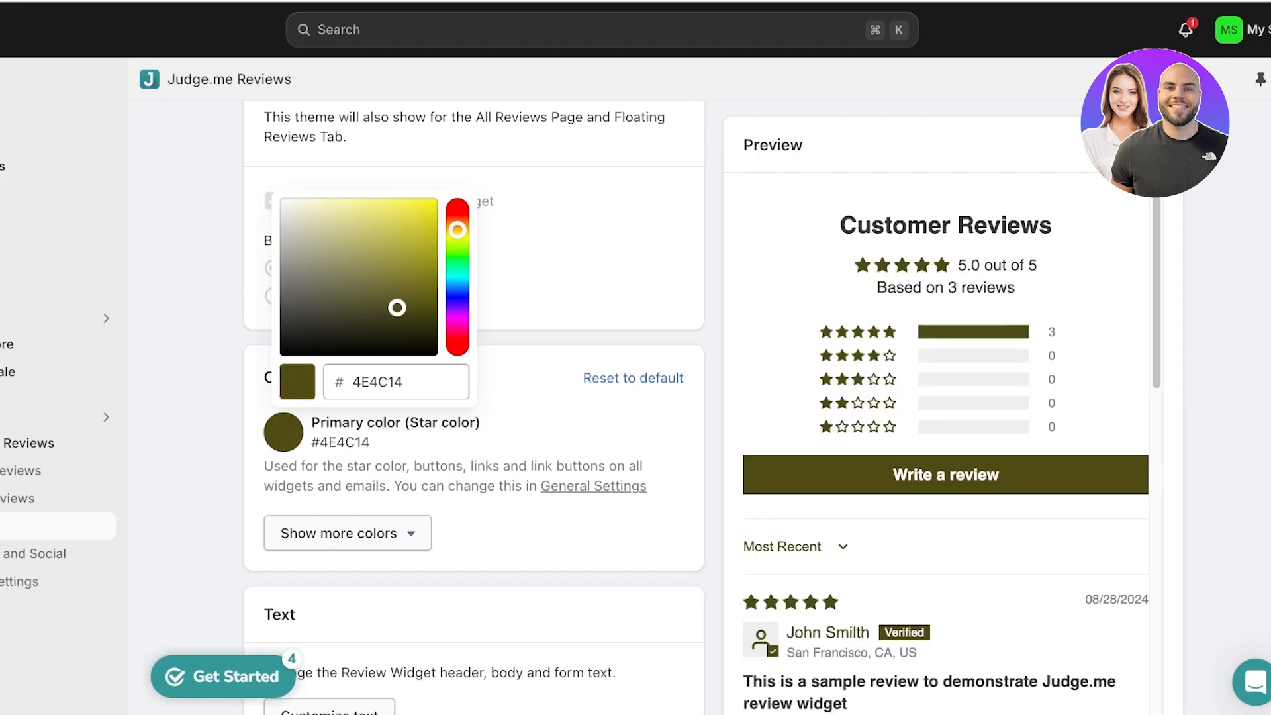
{"action": "left_click_drag", "start_coordinate": [457, 229], "coordinate": [457, 321]}
{"action": "key", "text": "Escape"}
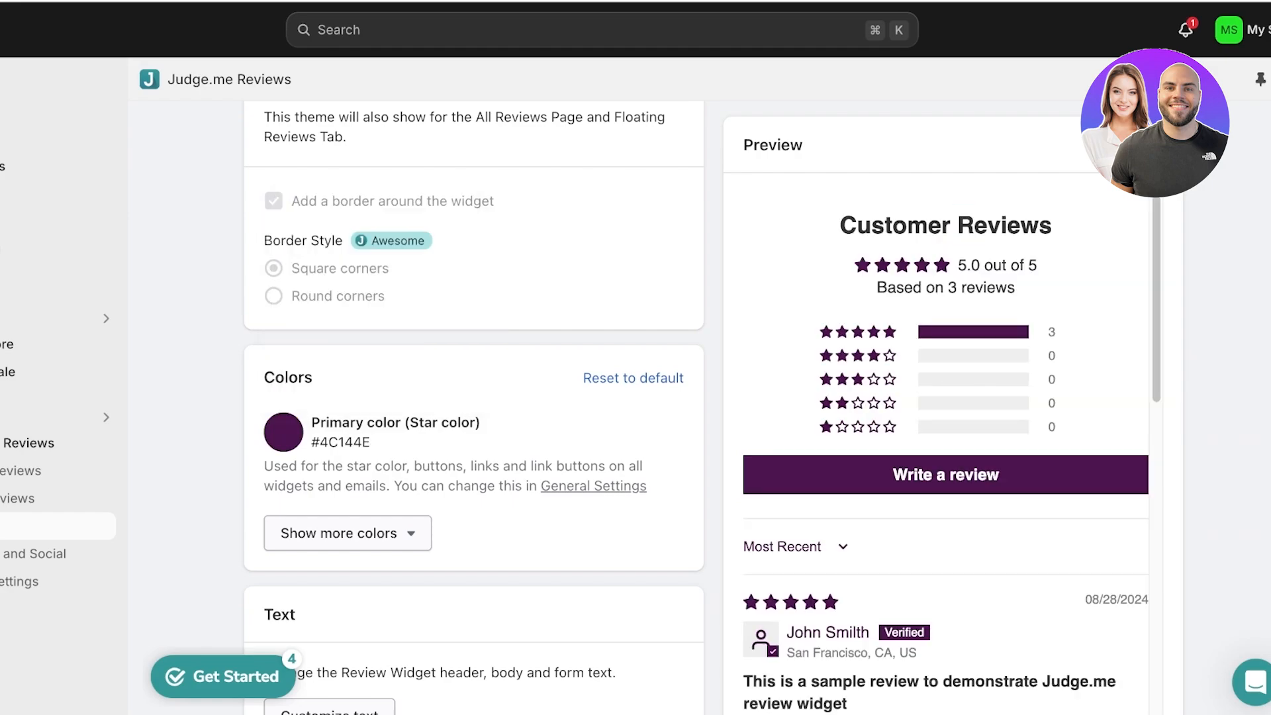
Examine the Review Widget's heading text options, including the review list, media grid and sorting labels, and return to the widget settings
{"action": "scroll", "coordinate": [473, 398], "scroll_direction": "down", "scroll_amount": 5}
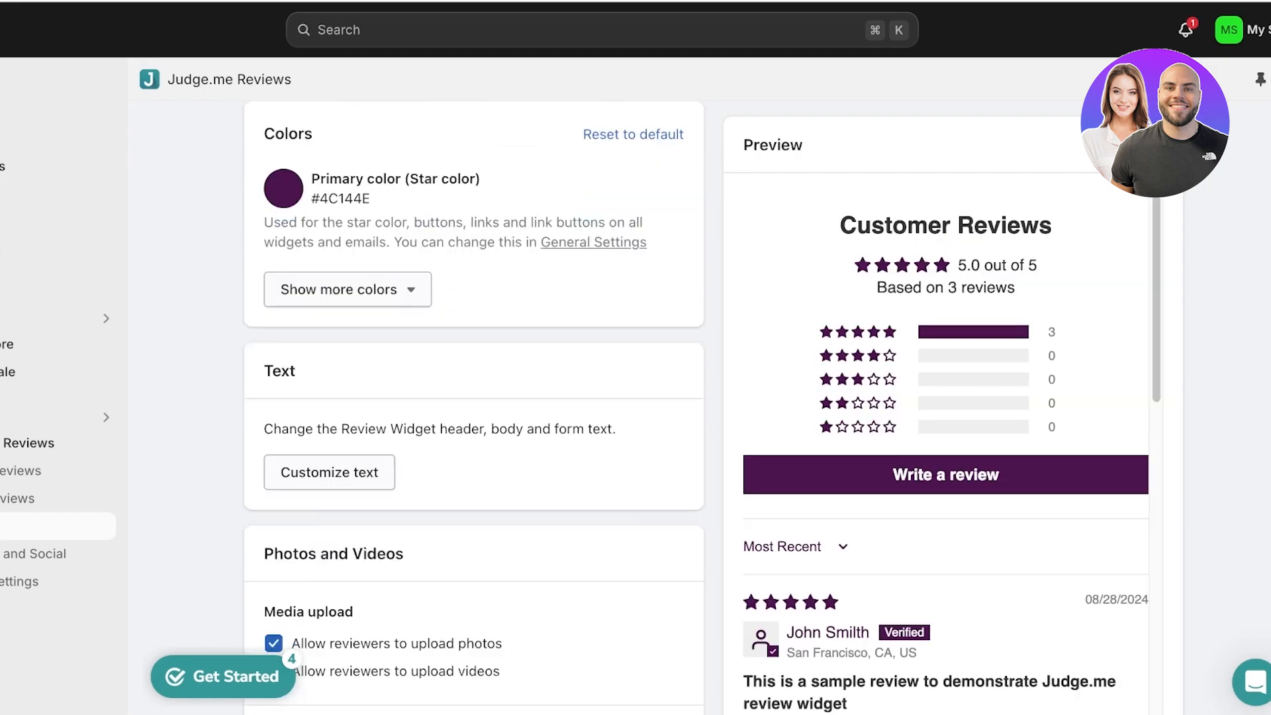
{"action": "left_click", "coordinate": [329, 450]}
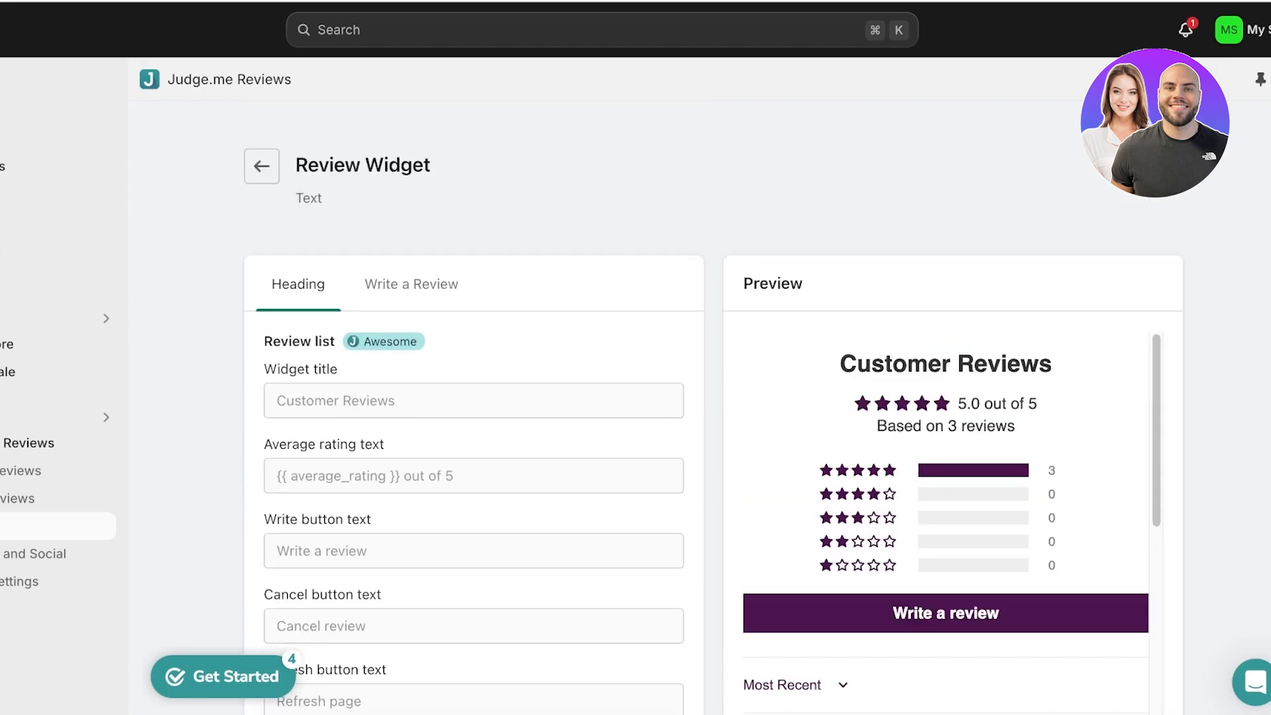
{"action": "scroll", "coordinate": [473, 407], "scroll_direction": "down", "scroll_amount": 15}
{"action": "scroll", "coordinate": [473, 407], "scroll_direction": "up", "scroll_amount": 10}
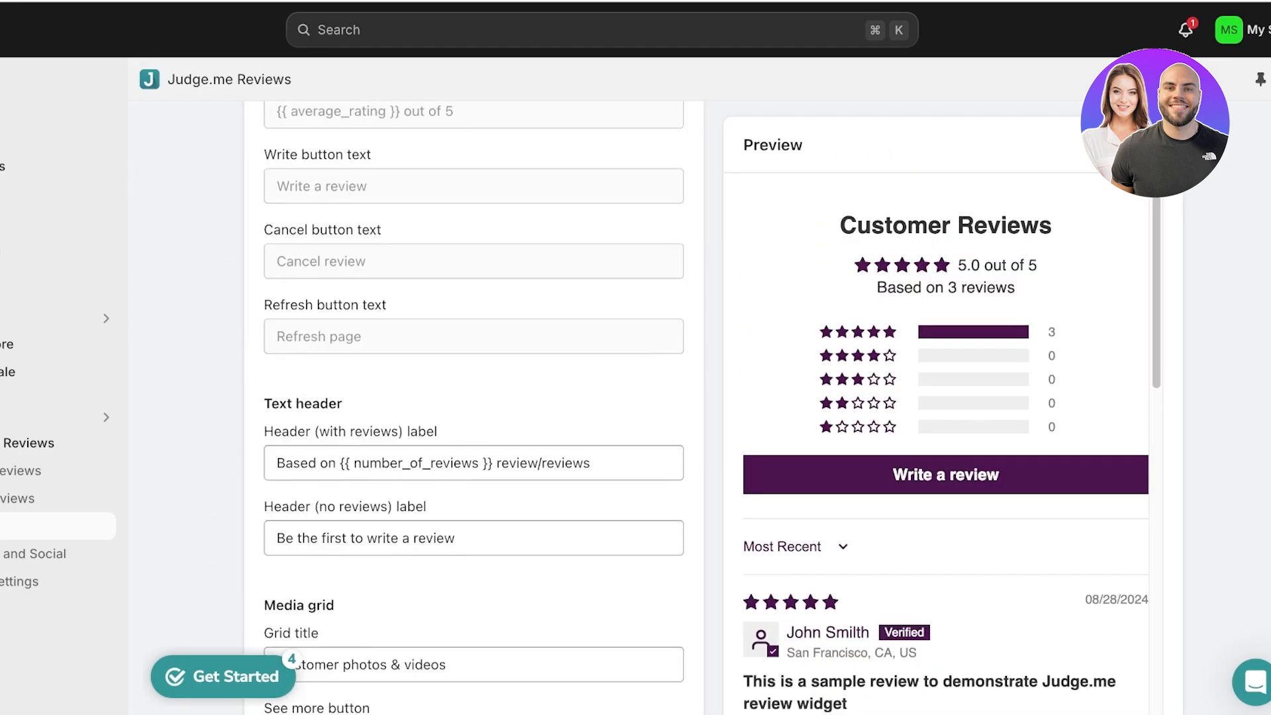
{"action": "scroll", "coordinate": [473, 407], "scroll_direction": "up", "scroll_amount": 5}
{"action": "scroll", "coordinate": [473, 407], "scroll_direction": "down", "scroll_amount": 18}
{"action": "scroll", "coordinate": [473, 407], "scroll_direction": "up", "scroll_amount": 5}
{"action": "scroll", "coordinate": [473, 407], "scroll_direction": "down", "scroll_amount": 1}
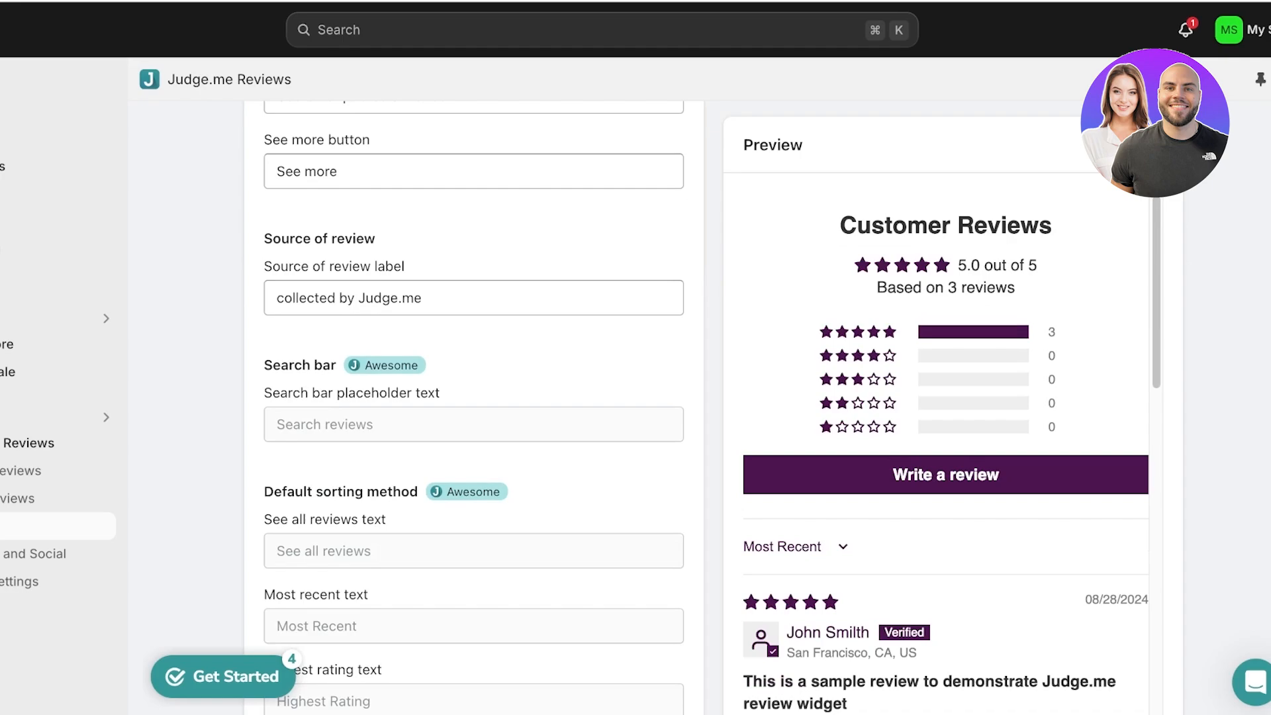
{"action": "scroll", "coordinate": [473, 408], "scroll_direction": "up", "scroll_amount": 1}
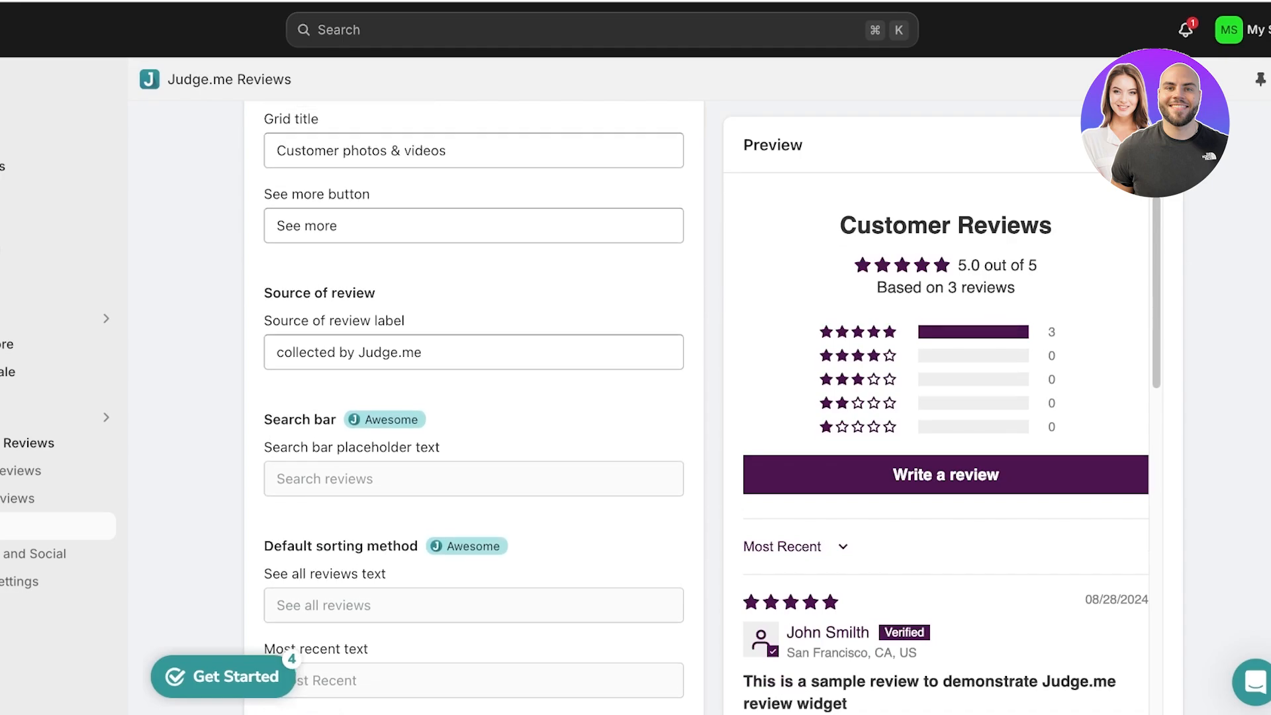
{"action": "scroll", "coordinate": [473, 407], "scroll_direction": "up", "scroll_amount": 1}
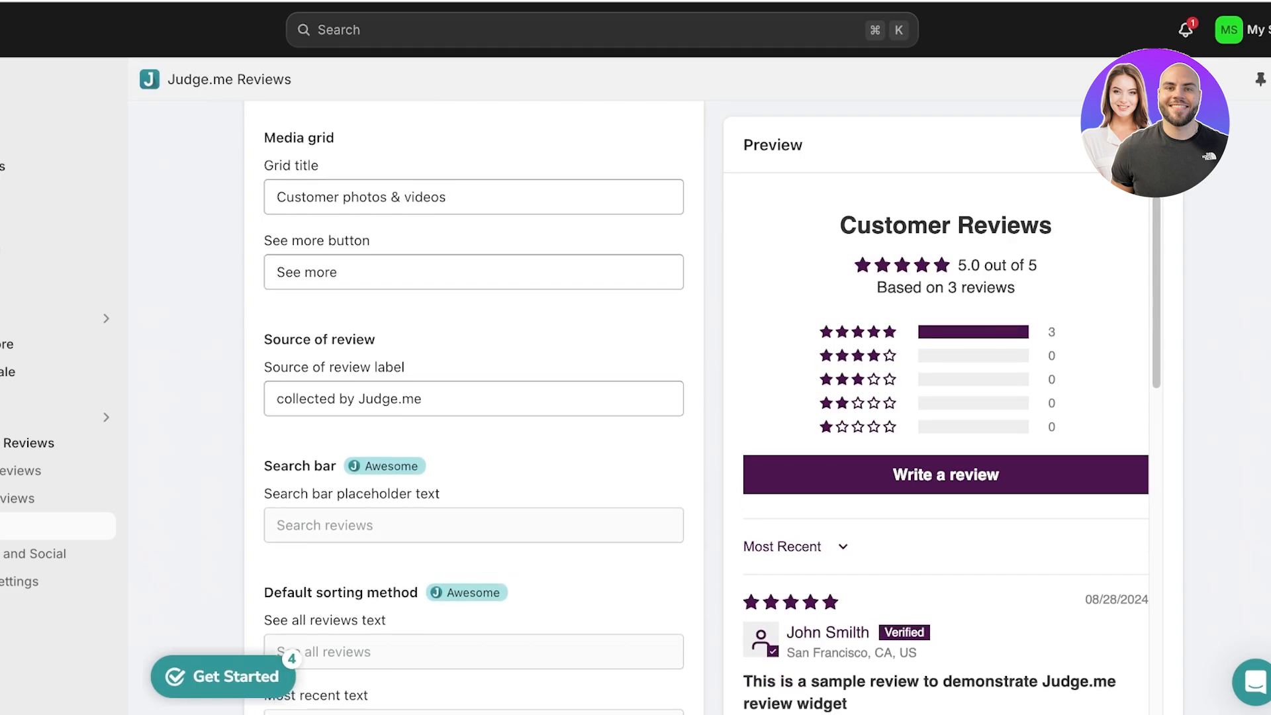
{"action": "scroll", "coordinate": [474, 407], "scroll_direction": "up", "scroll_amount": 5}
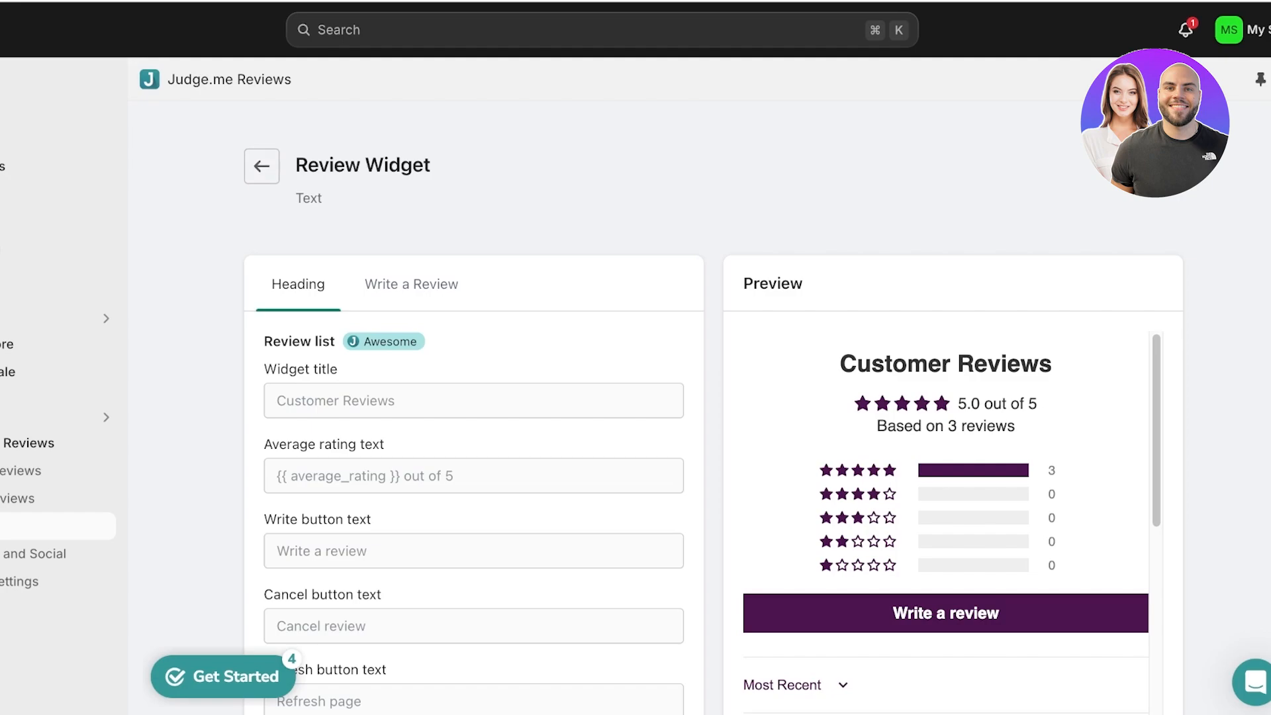
{"action": "left_click", "coordinate": [261, 167]}
Allow reviewers to upload videos in the Review Widget and mute videos by default
{"action": "scroll", "coordinate": [347, 377], "scroll_direction": "down", "scroll_amount": 10}
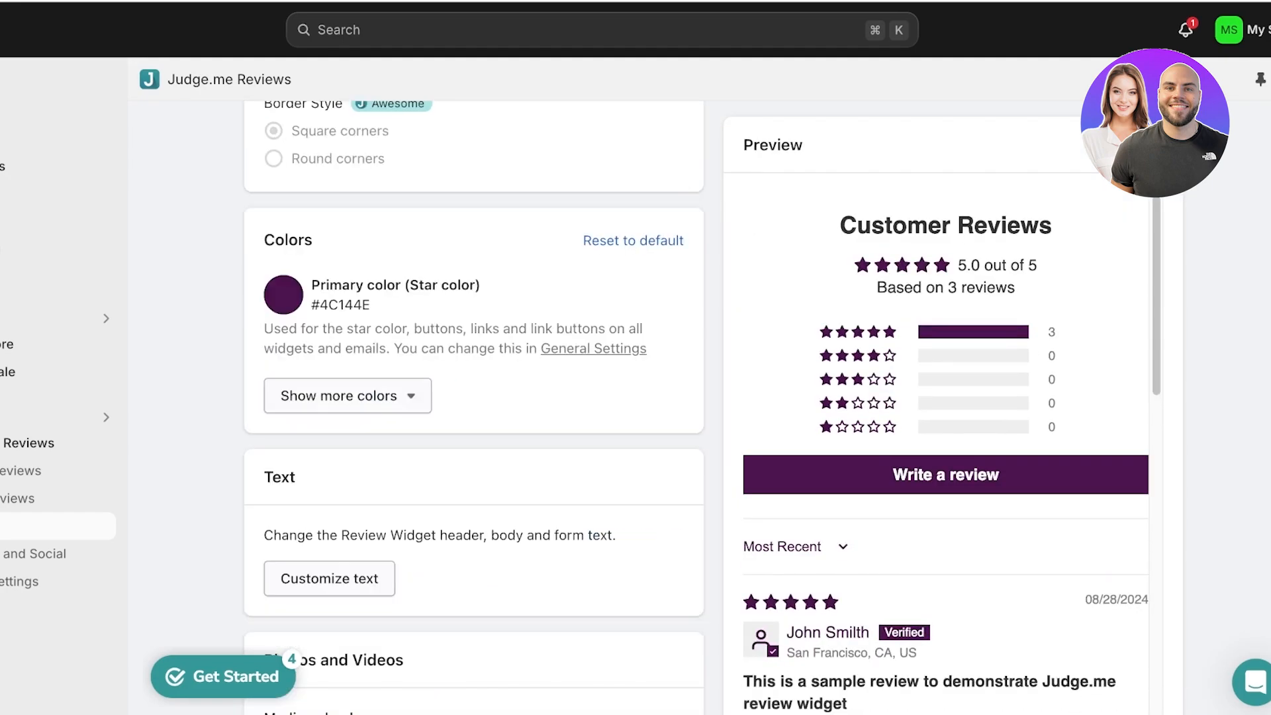
{"action": "scroll", "coordinate": [474, 407], "scroll_direction": "down", "scroll_amount": 5}
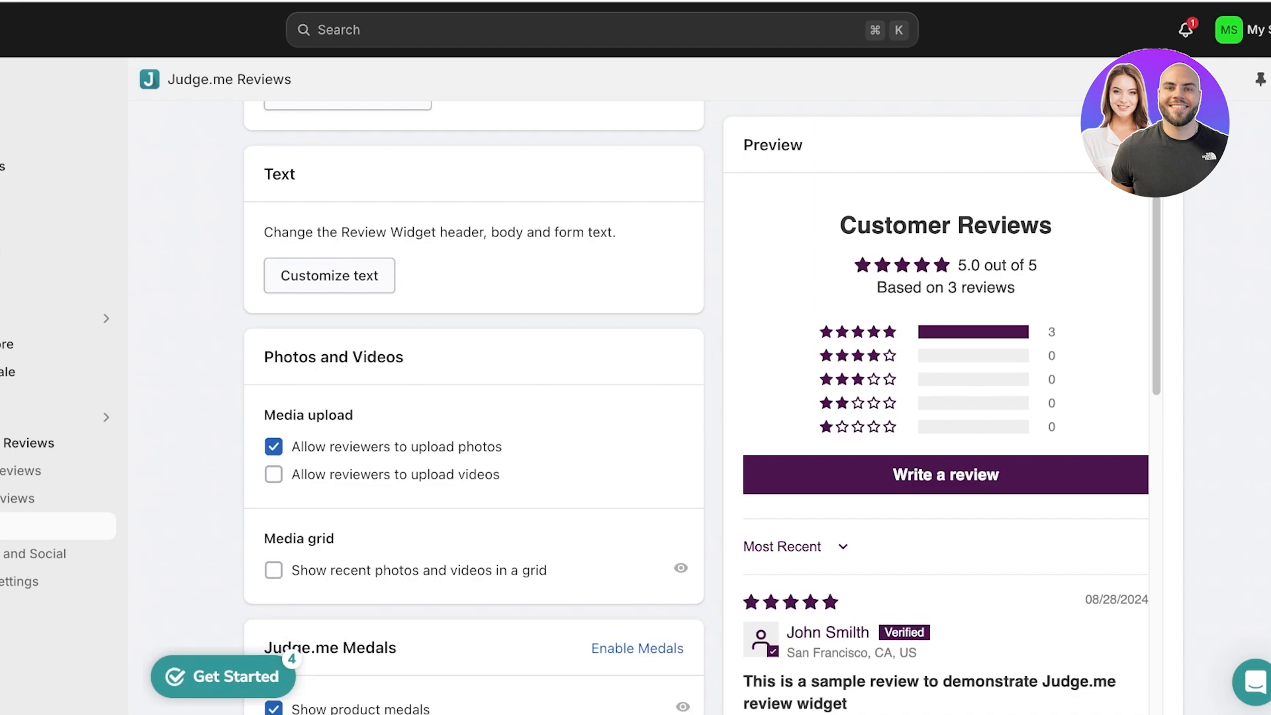
{"action": "left_click", "coordinate": [273, 473]}
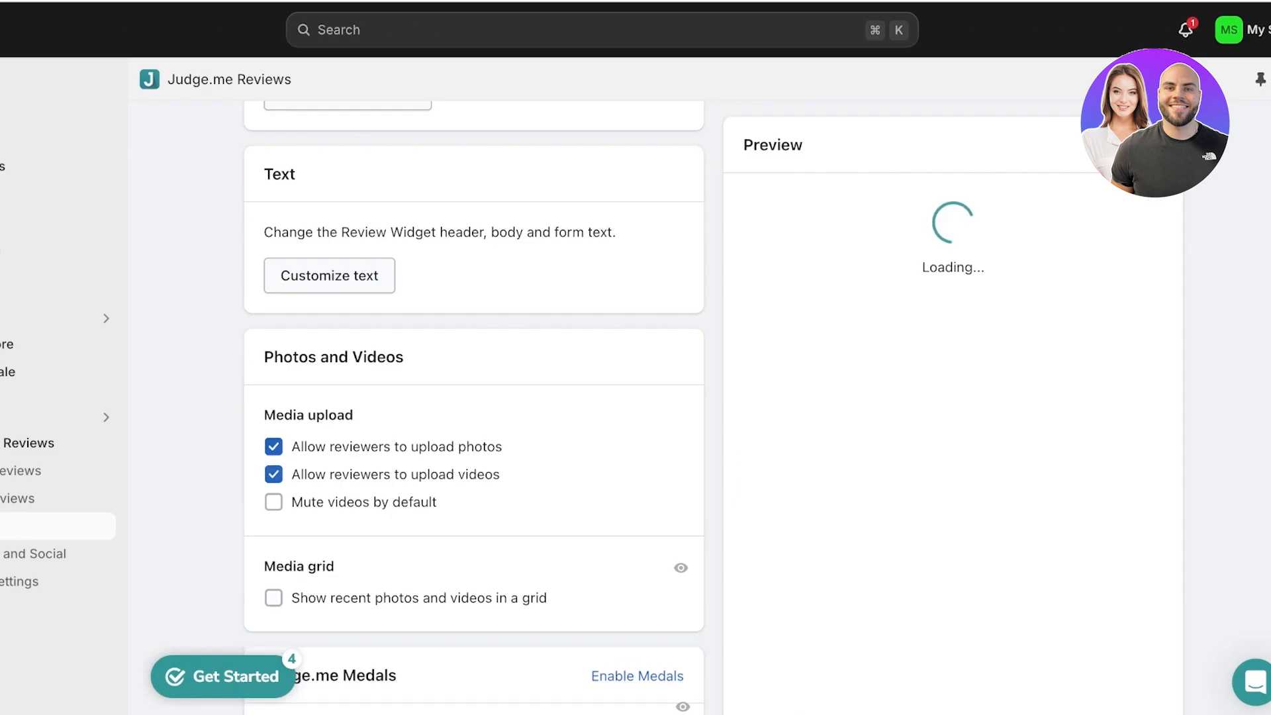
{"action": "left_click", "coordinate": [273, 502]}
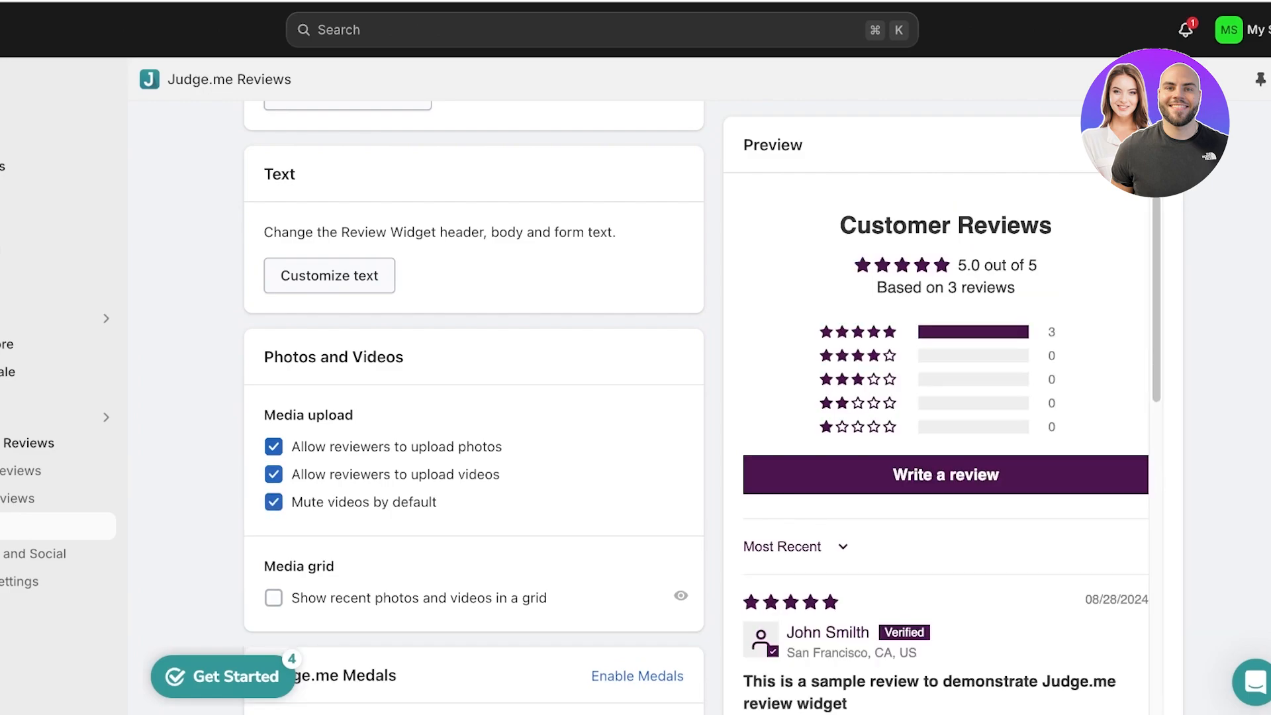
Turn off the display of product medals in the Judge.me Medals settings
{"action": "scroll", "coordinate": [273, 501], "scroll_direction": "down", "scroll_amount": 1}
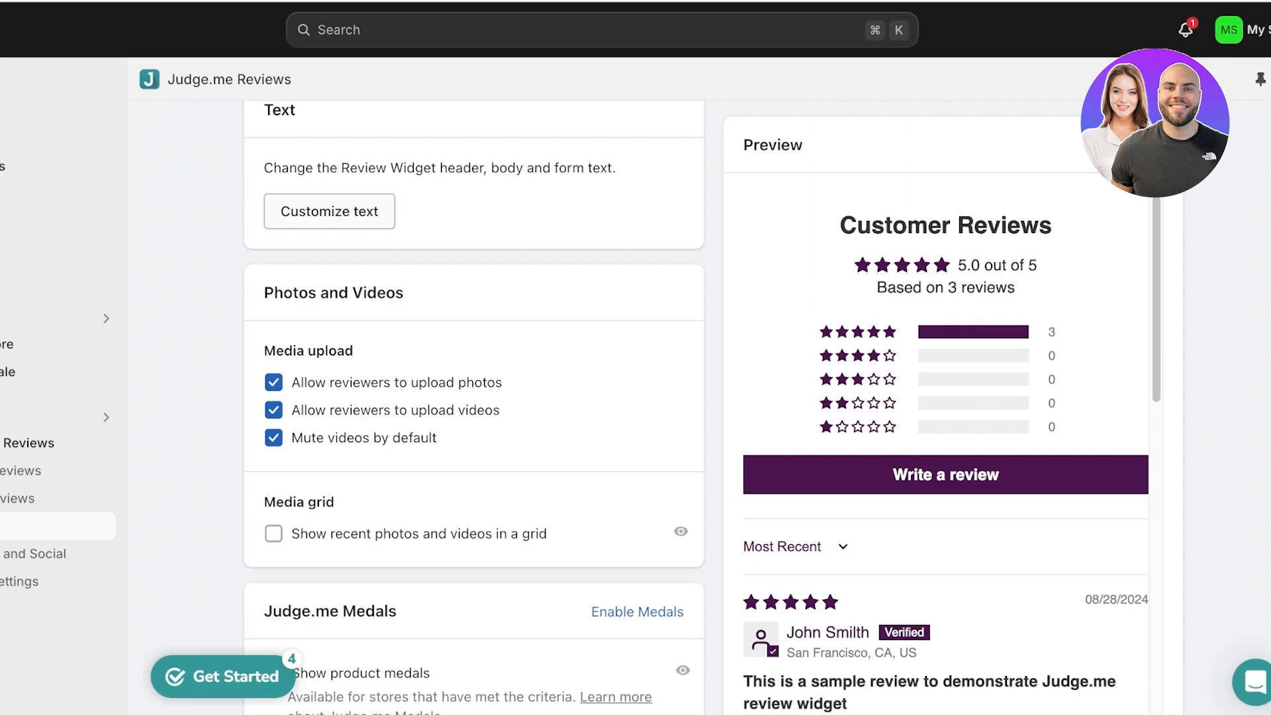
{"action": "scroll", "coordinate": [473, 397], "scroll_direction": "down", "scroll_amount": 4}
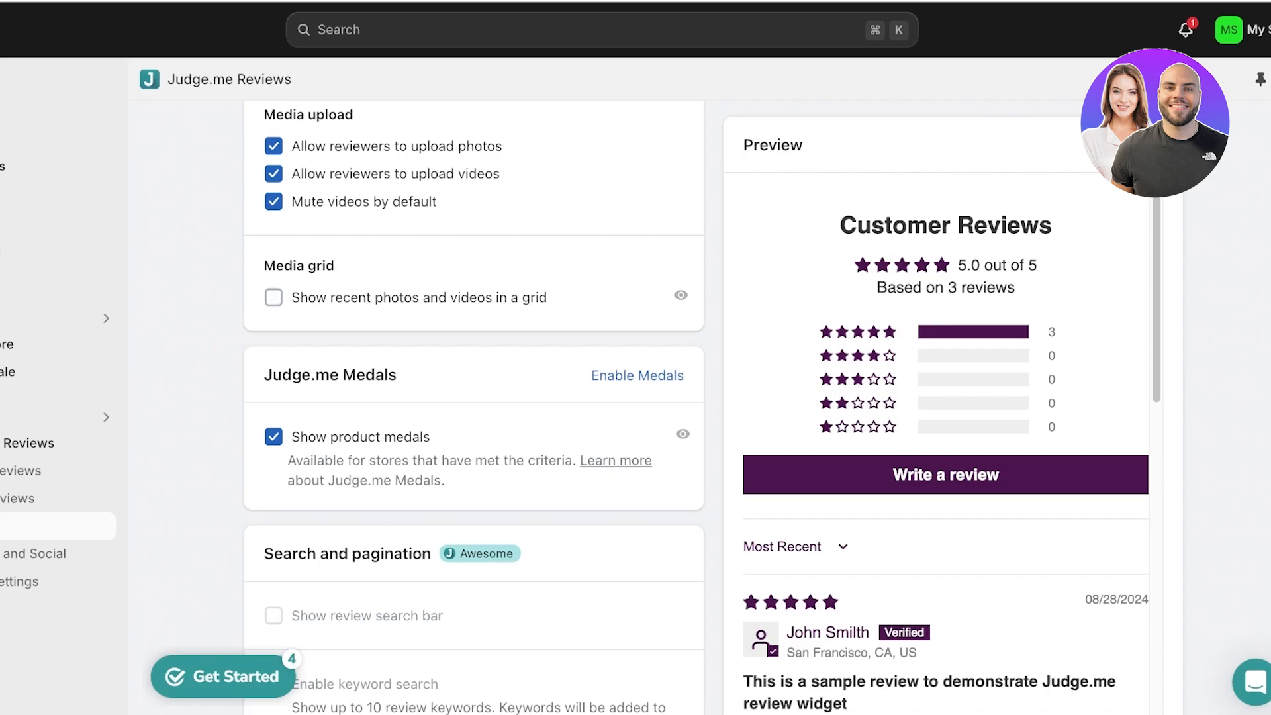
{"action": "scroll", "coordinate": [474, 410], "scroll_direction": "down", "scroll_amount": 1}
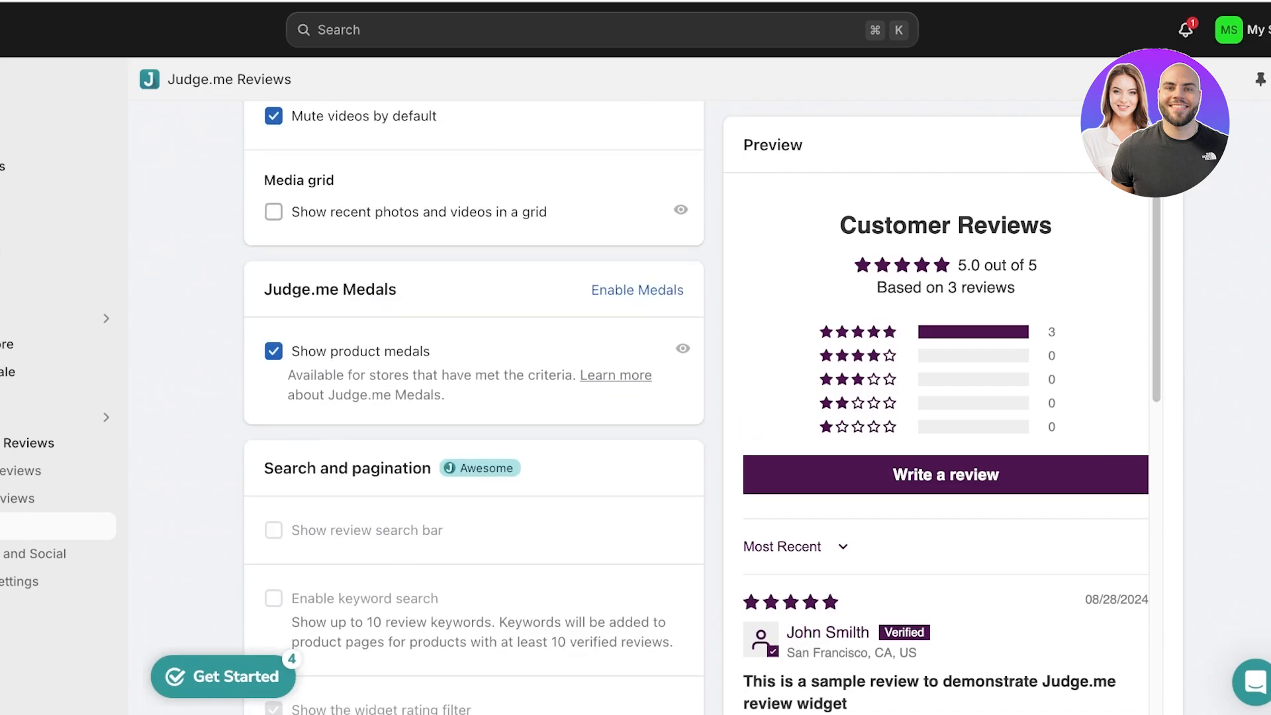
{"action": "left_click", "coordinate": [274, 351]}
Turn off showing "collected by Judge.me" beneath the widget header, review the custom forms options and go back to the widgets list
{"action": "scroll", "coordinate": [473, 398], "scroll_direction": "down", "scroll_amount": 15}
{"action": "scroll", "coordinate": [473, 397], "scroll_direction": "down", "scroll_amount": 2}
{"action": "scroll", "coordinate": [473, 397], "scroll_direction": "up", "scroll_amount": 2}
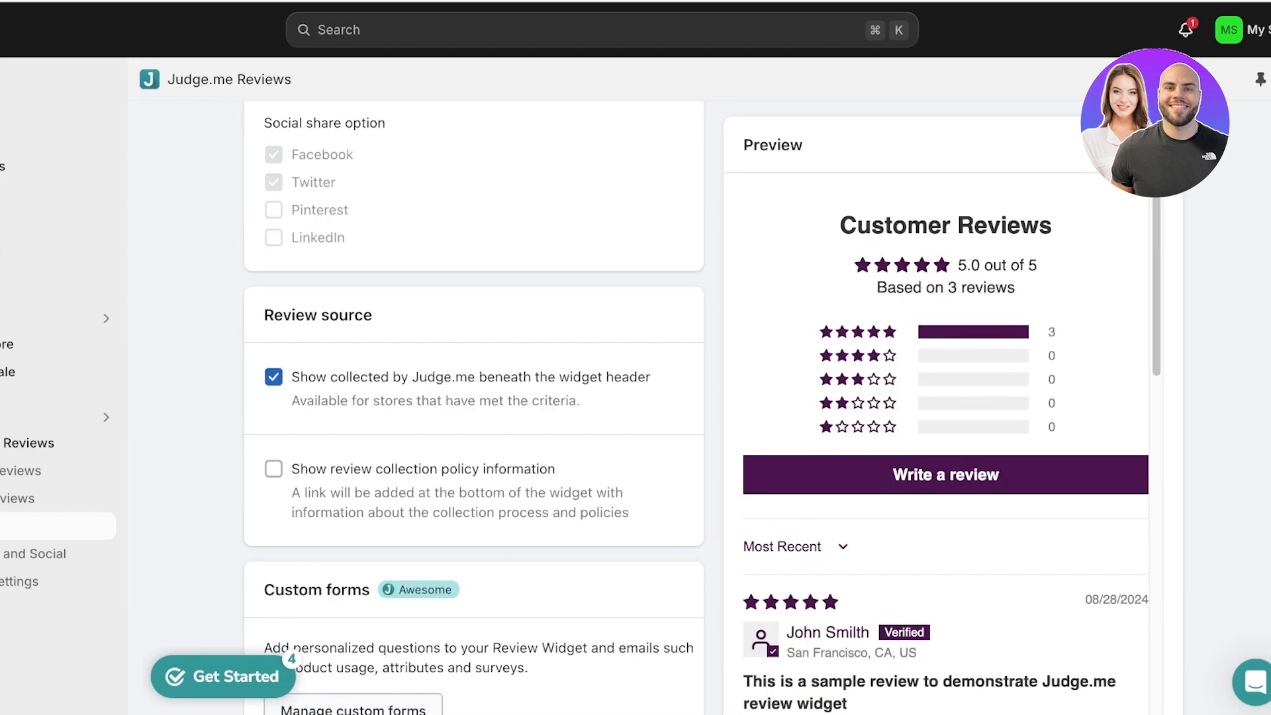
{"action": "scroll", "coordinate": [473, 397], "scroll_direction": "down", "scroll_amount": 1}
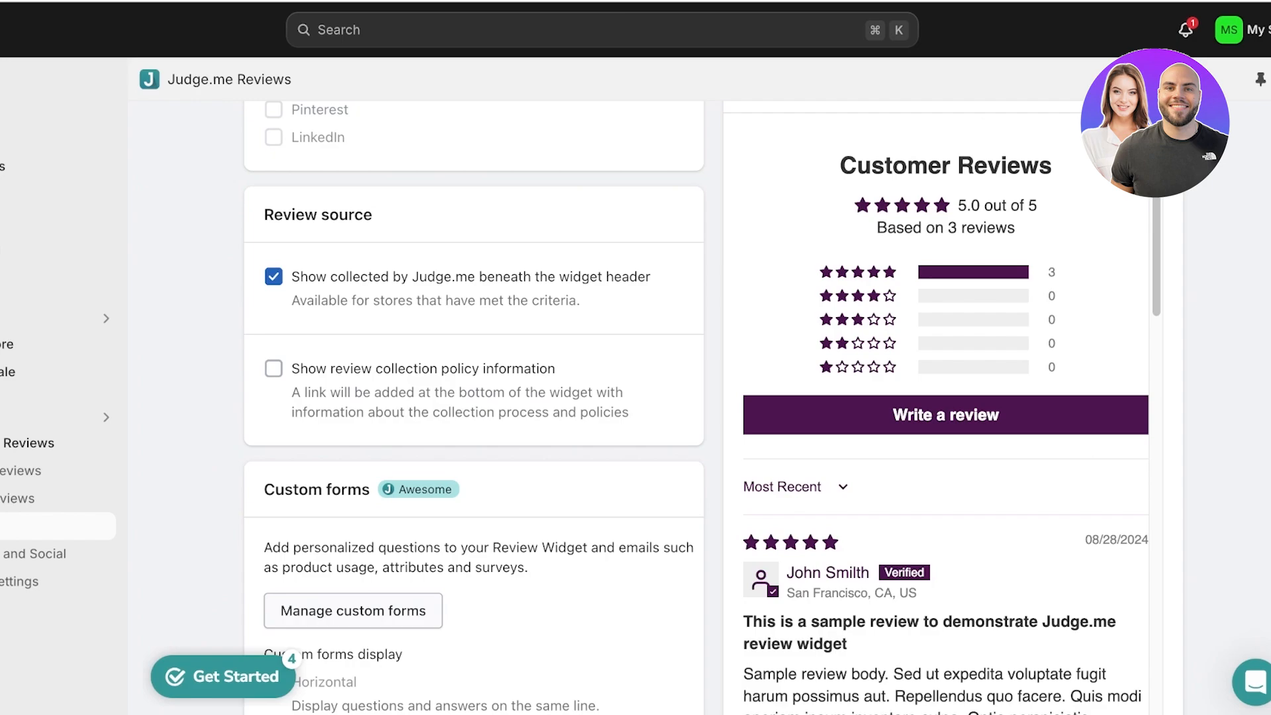
{"action": "left_click", "coordinate": [273, 277]}
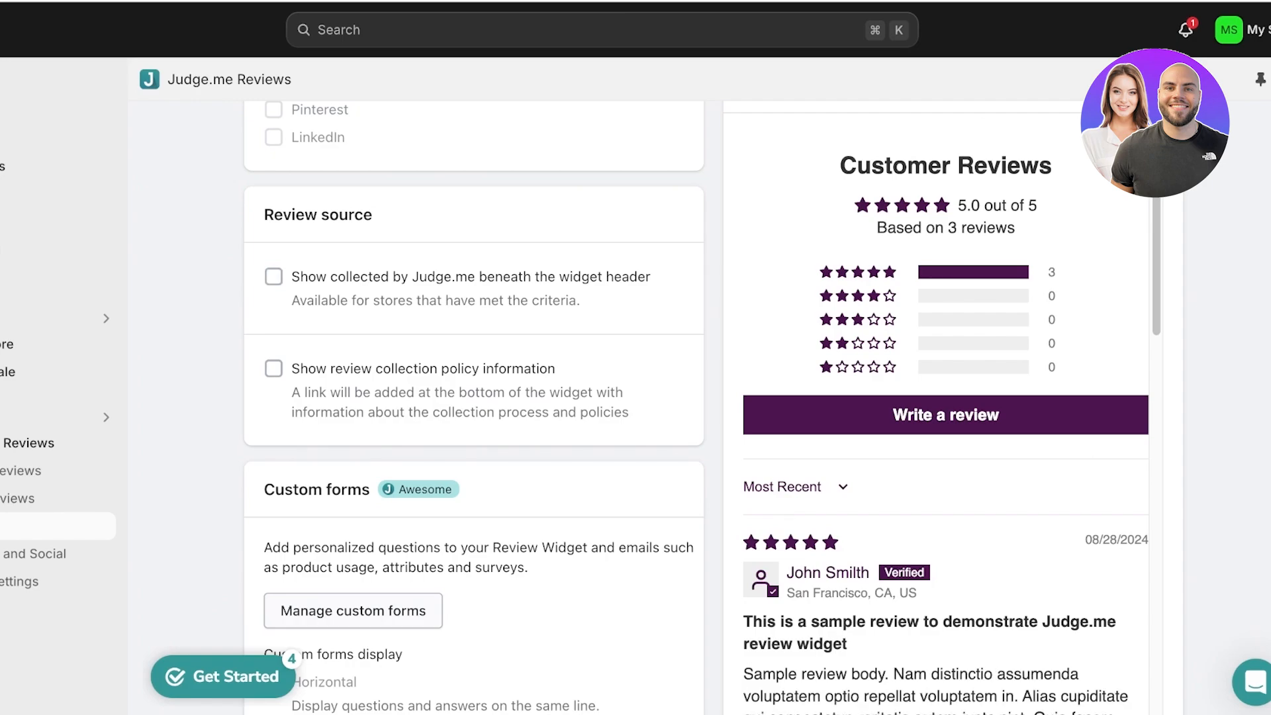
{"action": "scroll", "coordinate": [474, 397], "scroll_direction": "down", "scroll_amount": 3}
{"action": "scroll", "coordinate": [946, 344], "scroll_direction": "down", "scroll_amount": 10}
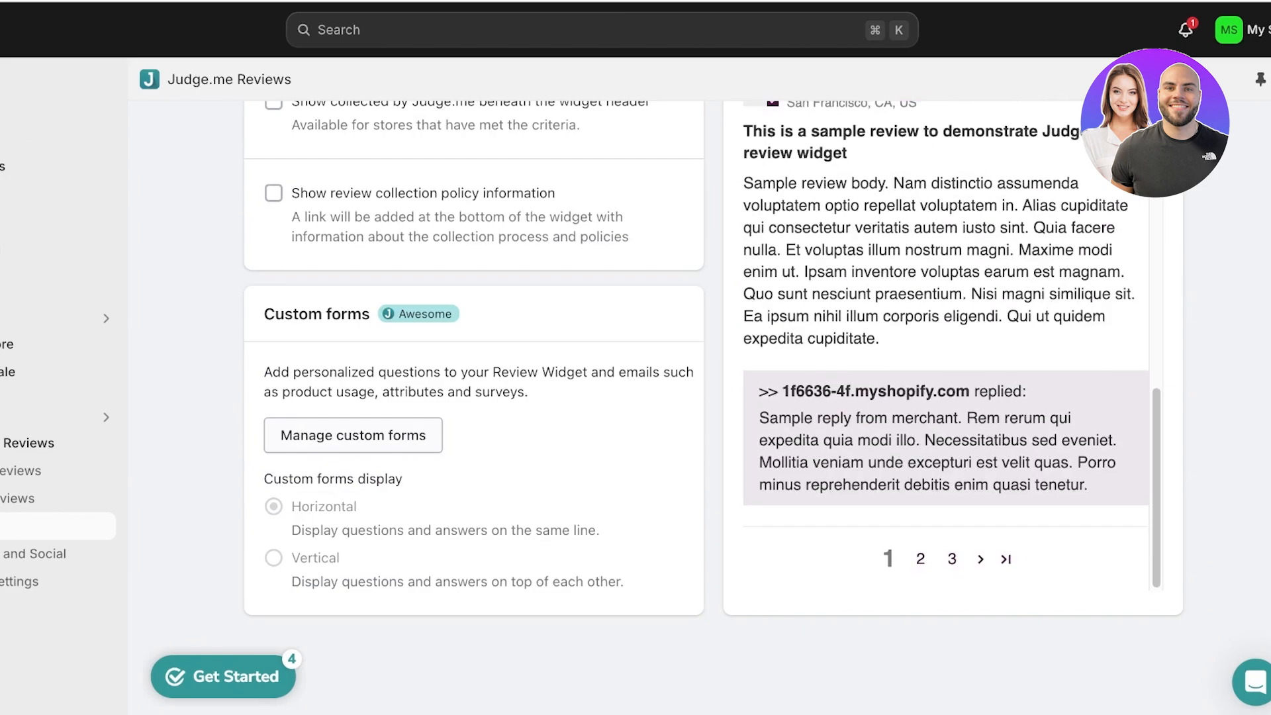
{"action": "scroll", "coordinate": [474, 398], "scroll_direction": "up", "scroll_amount": 10}
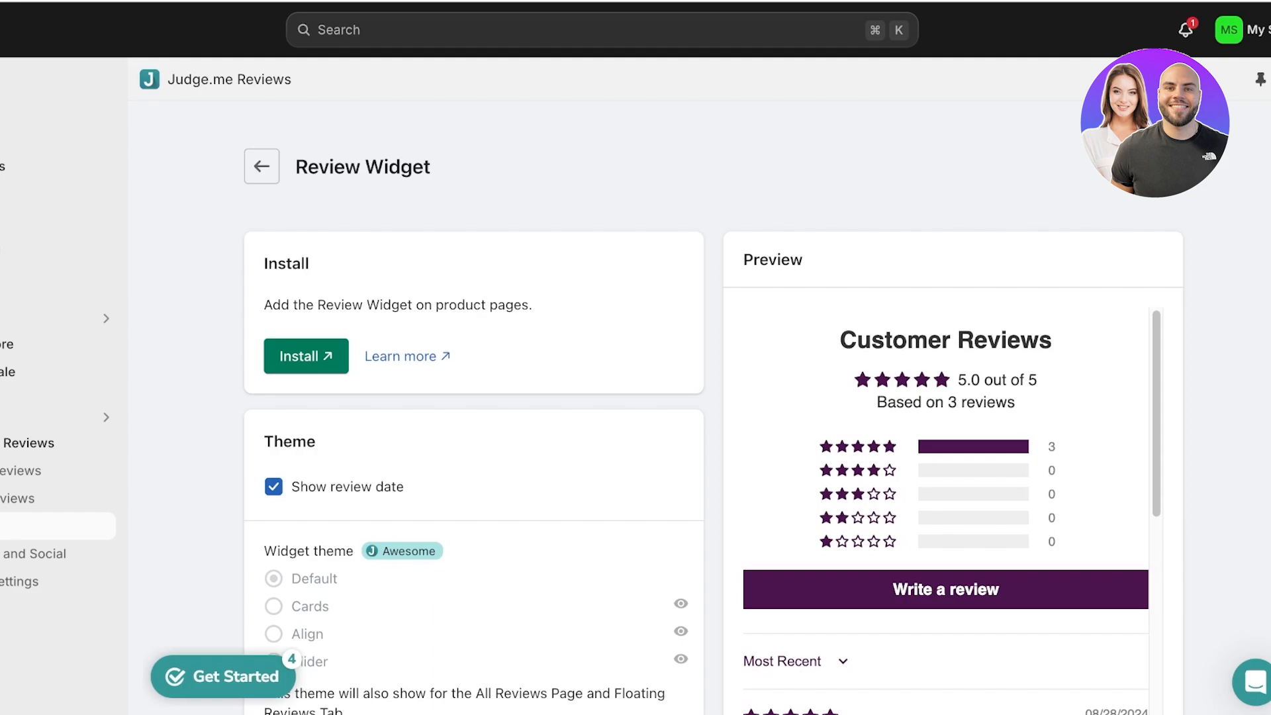
{"action": "left_click", "coordinate": [261, 166]}
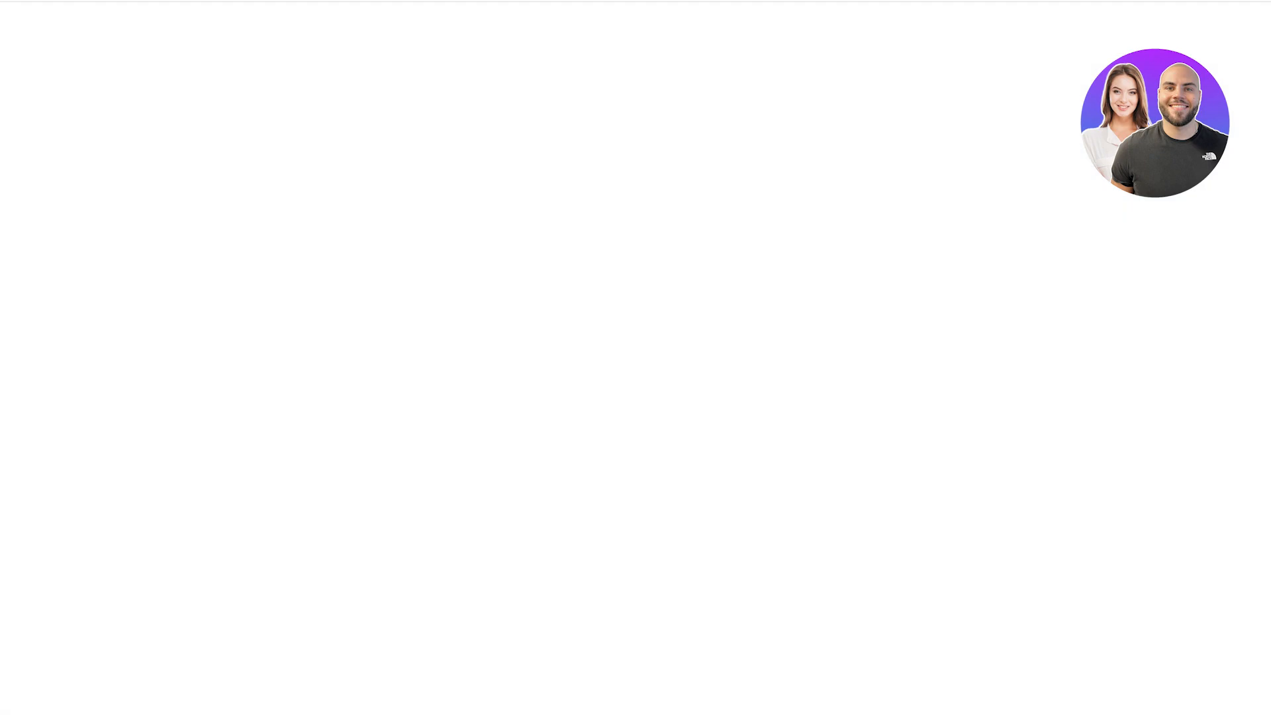
Open the Mustard Pants page in the online store and check the restyled Customer Reviews section and its review form
{"action": "scroll", "coordinate": [231, 331], "scroll_direction": "down", "scroll_amount": 10}
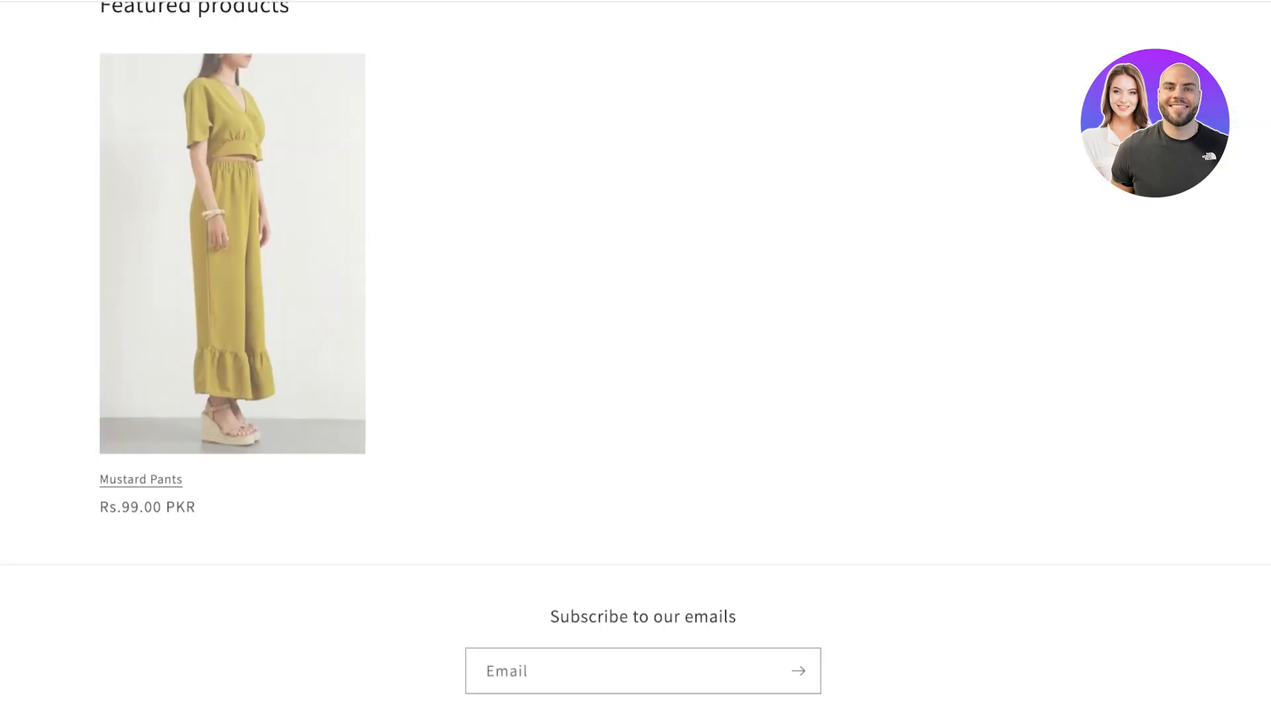
{"action": "left_click", "coordinate": [231, 331]}
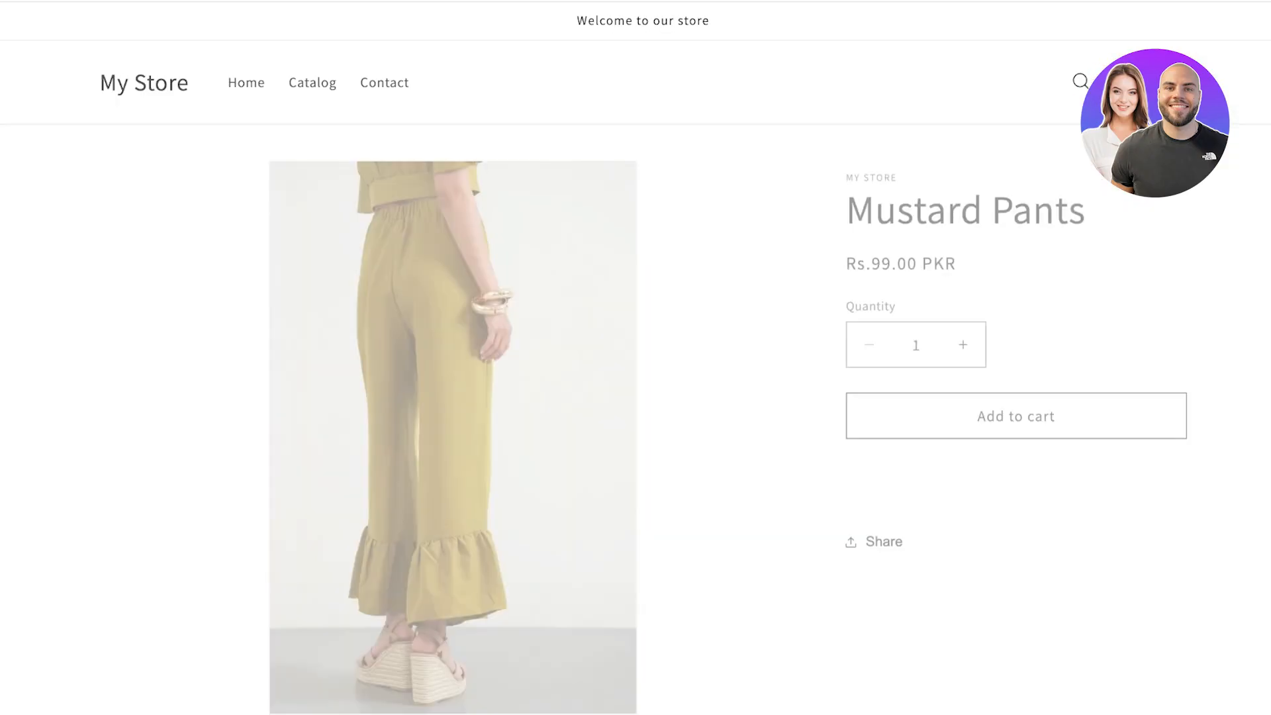
{"action": "scroll", "coordinate": [635, 357], "scroll_direction": "down", "scroll_amount": 8}
{"action": "scroll", "coordinate": [635, 358], "scroll_direction": "down", "scroll_amount": 8}
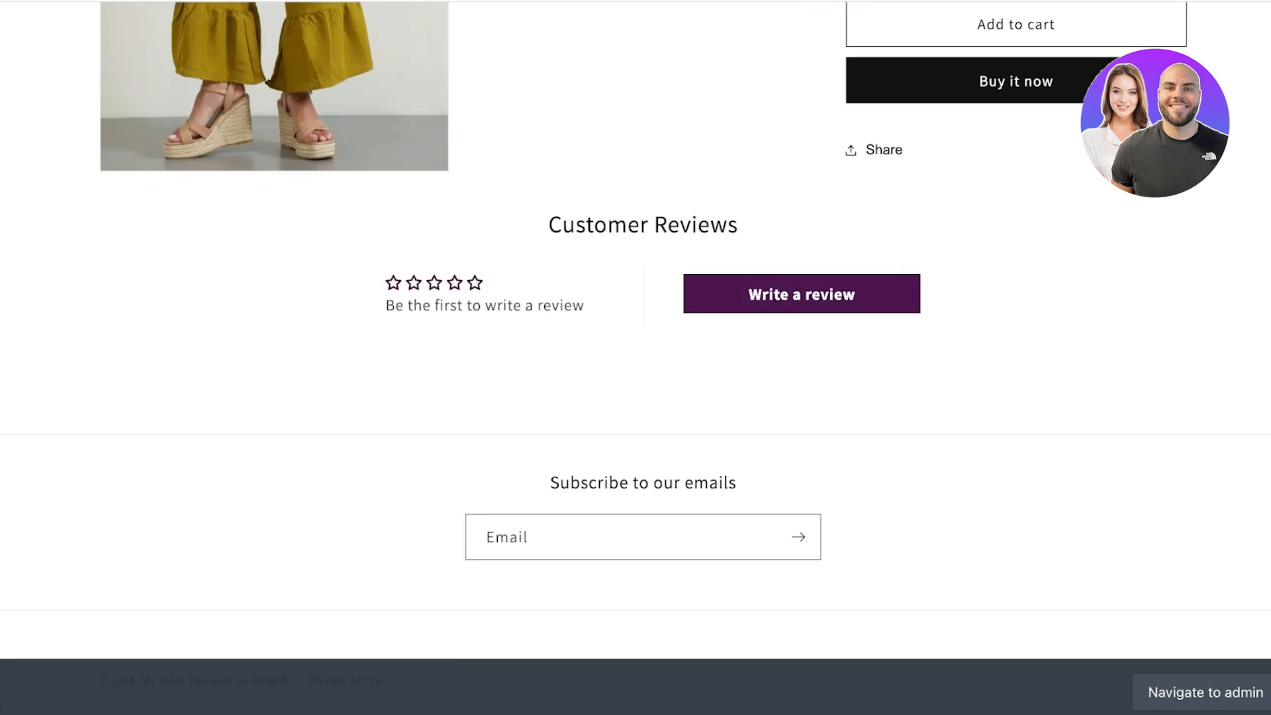
{"action": "left_click", "coordinate": [802, 293]}
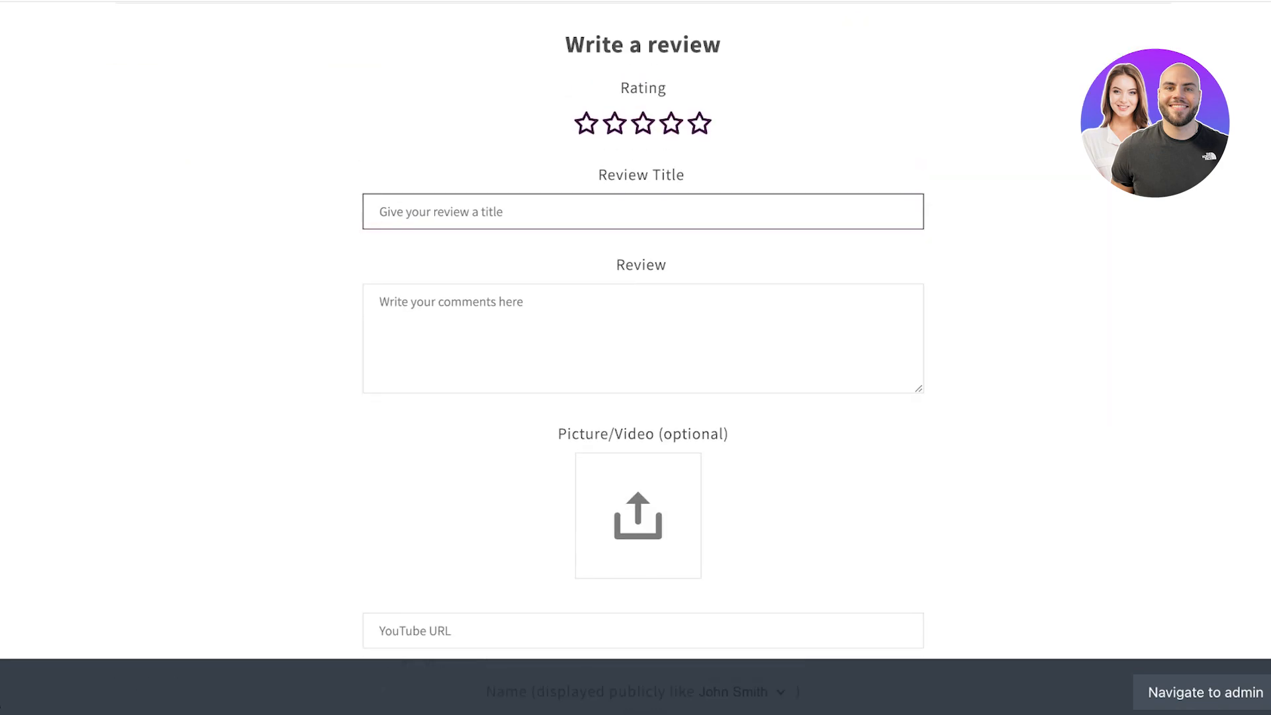
{"action": "left_click", "coordinate": [643, 124]}
Return to the Shopify admin and open its Home page
{"action": "key", "text": "ctrl+shift+Tab"}
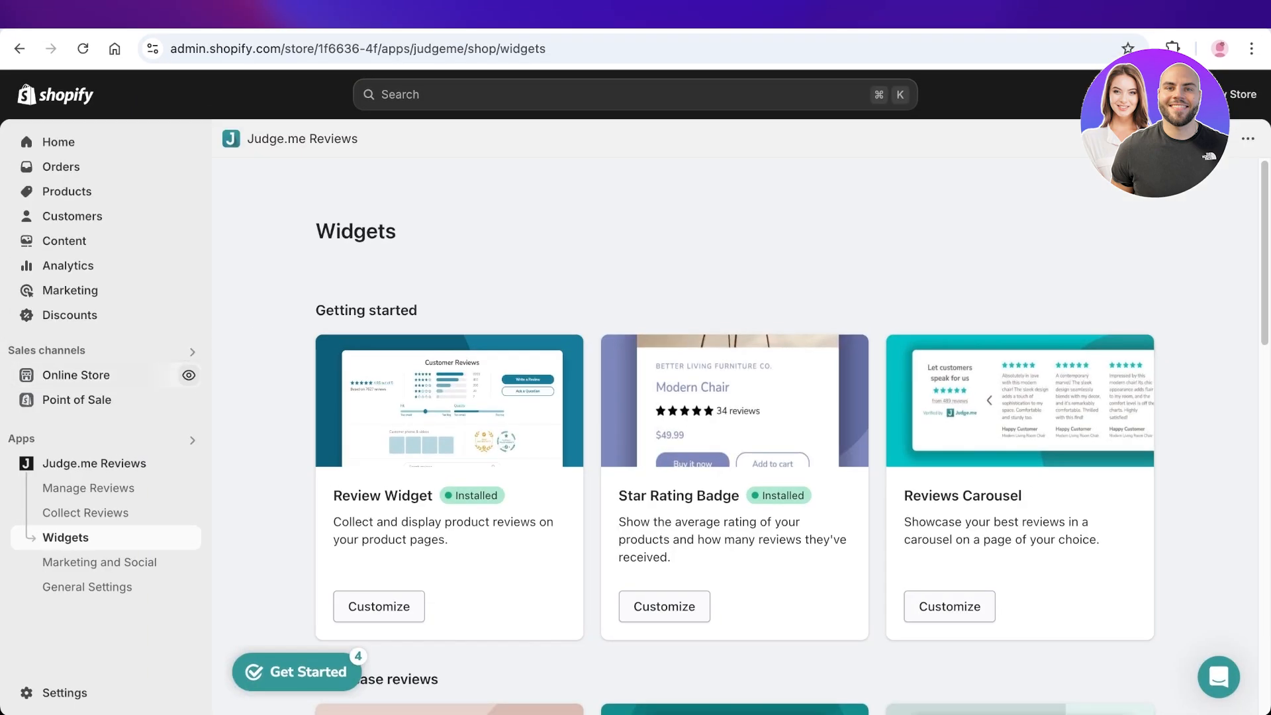
{"action": "left_click", "coordinate": [58, 142]}
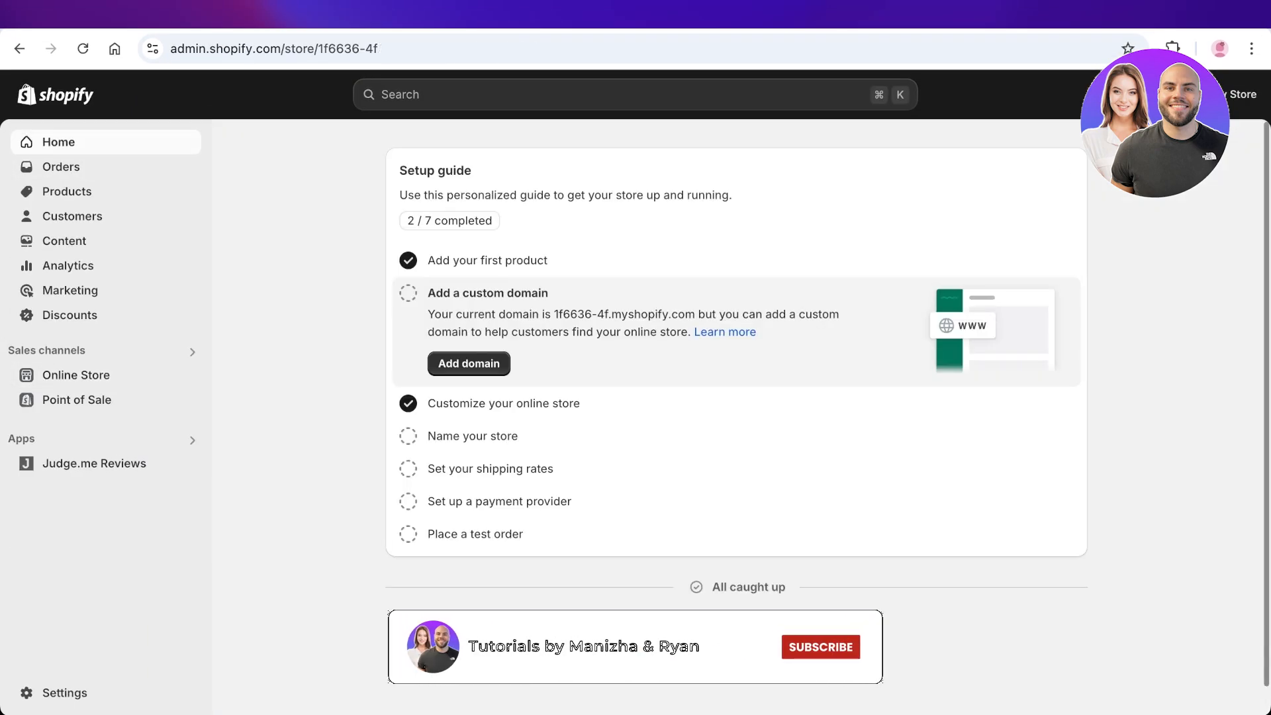